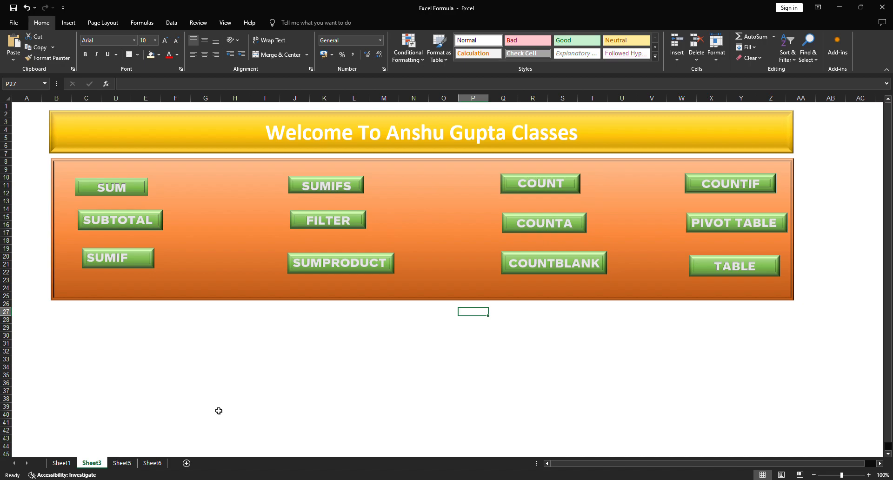
# Step: Open Sheet5 and review the brand, product, quantity and price columns of the product table
pyautogui.click(125, 464)
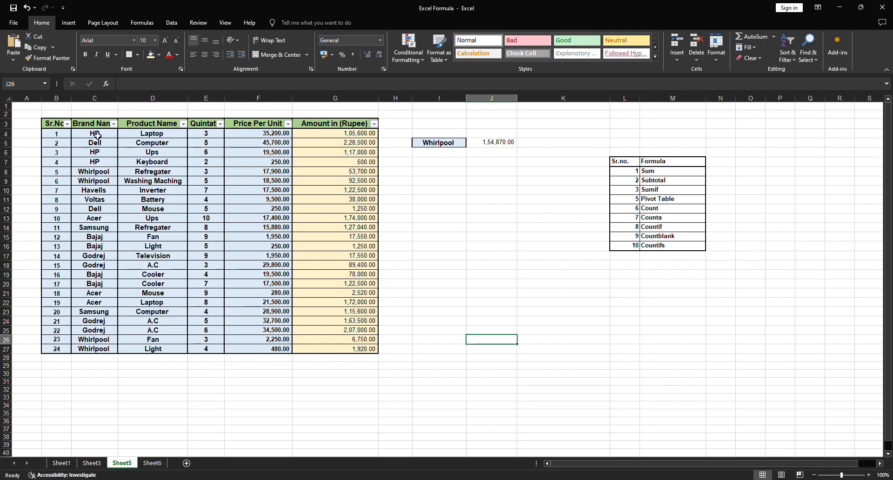
pyautogui.click(111, 126)
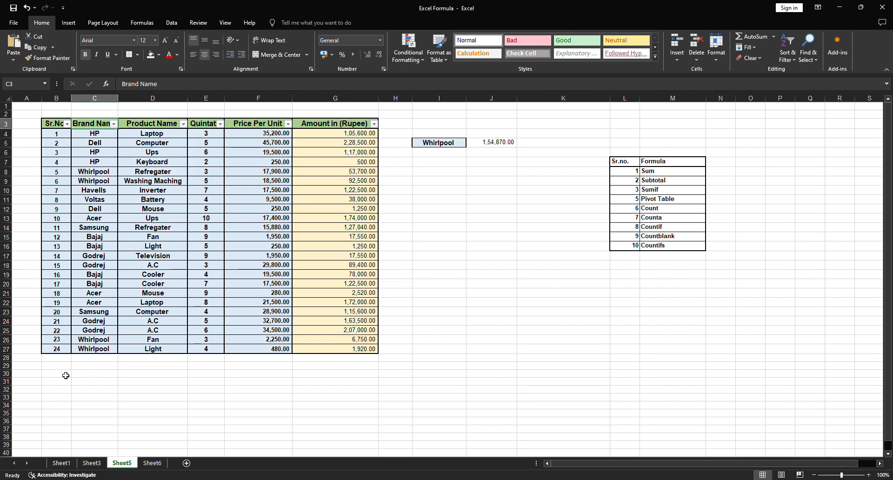
pyautogui.click(163, 125)
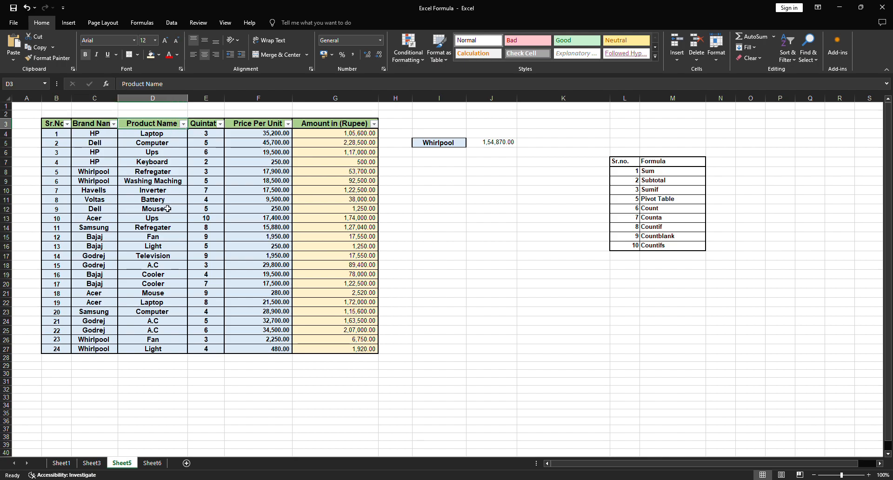
pyautogui.moveTo(206, 134); pyautogui.dragTo(206, 339)
pyautogui.moveTo(260, 134); pyautogui.dragTo(263, 353)
pyautogui.moveTo(361, 143); pyautogui.dragTo(359, 162)
# Step: Examine the multiplication formula behind the first amount in G4 without changing it
pyautogui.click(357, 135)
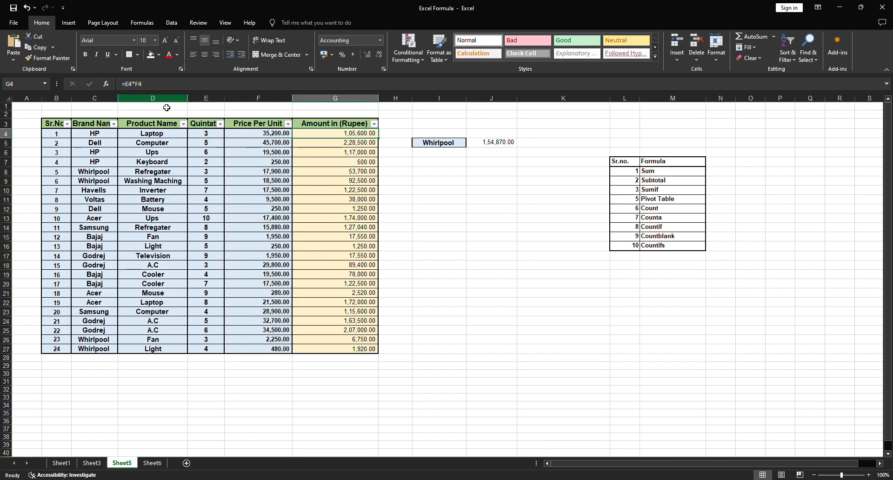
pyautogui.doubleClick(352, 137)
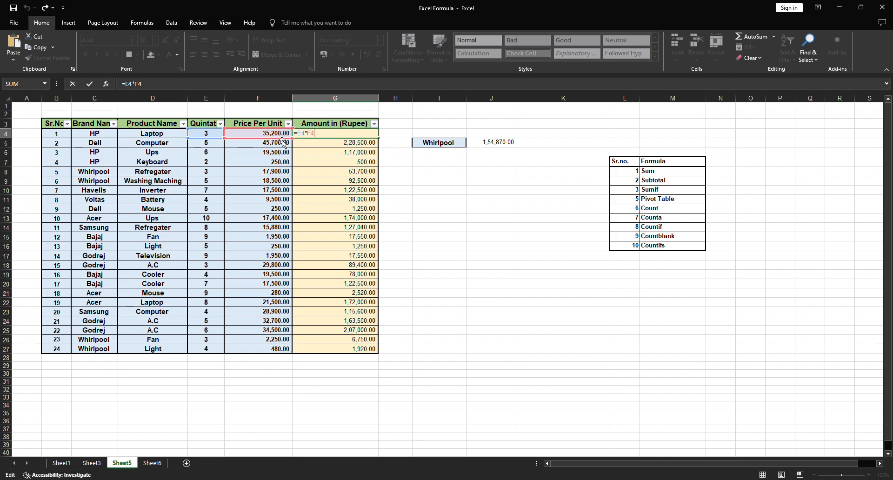
pyautogui.press('Return')
pyautogui.click(343, 134)
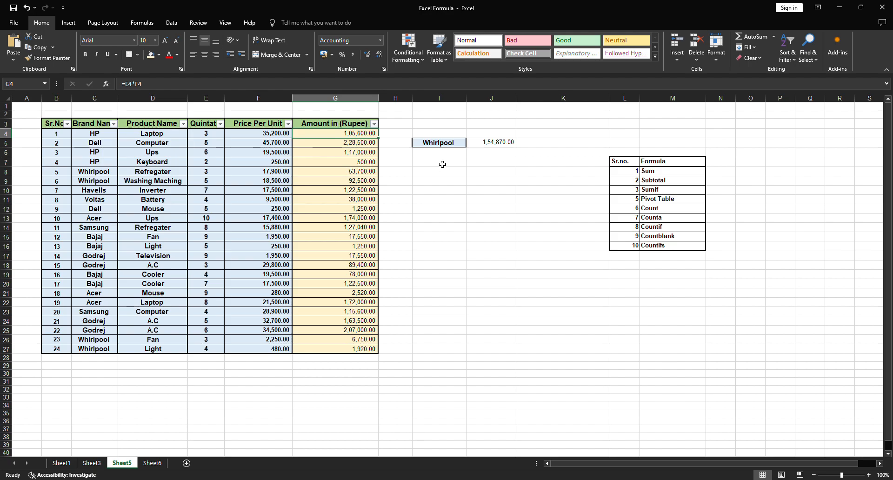
pyautogui.click(348, 358)
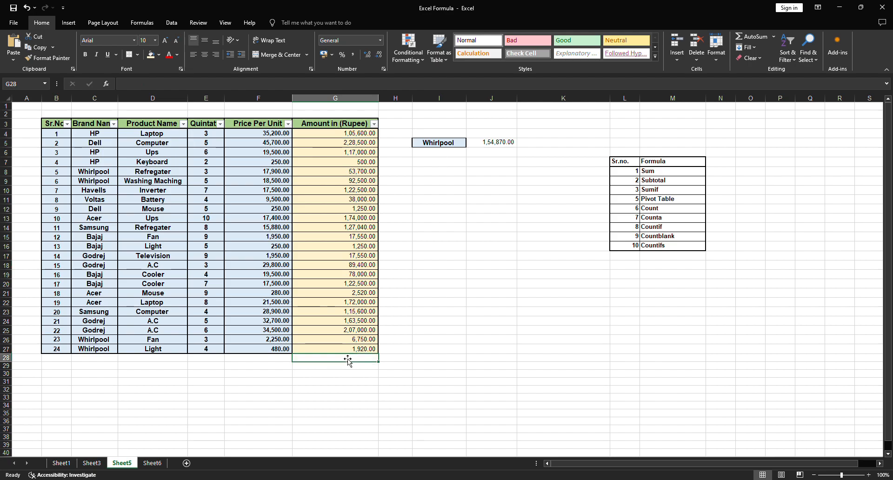
pyautogui.click(328, 114)
pyautogui.write('=')
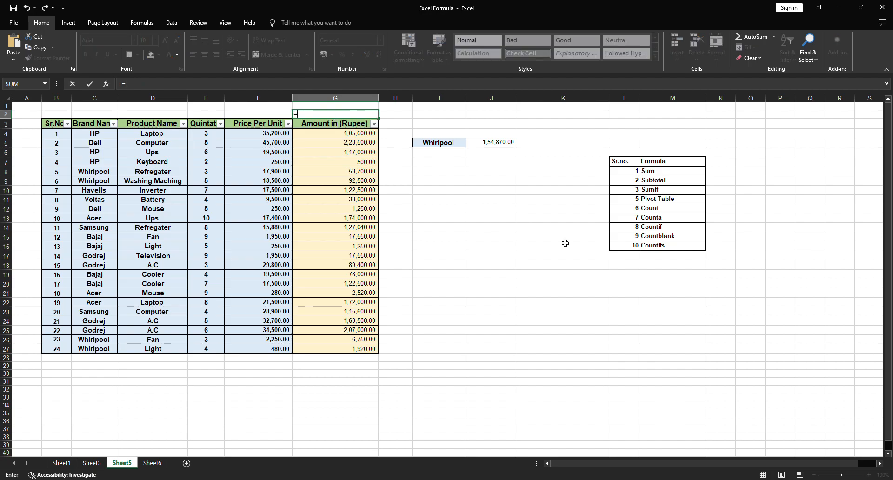
pyautogui.write('sum')
pyautogui.press('Escape')
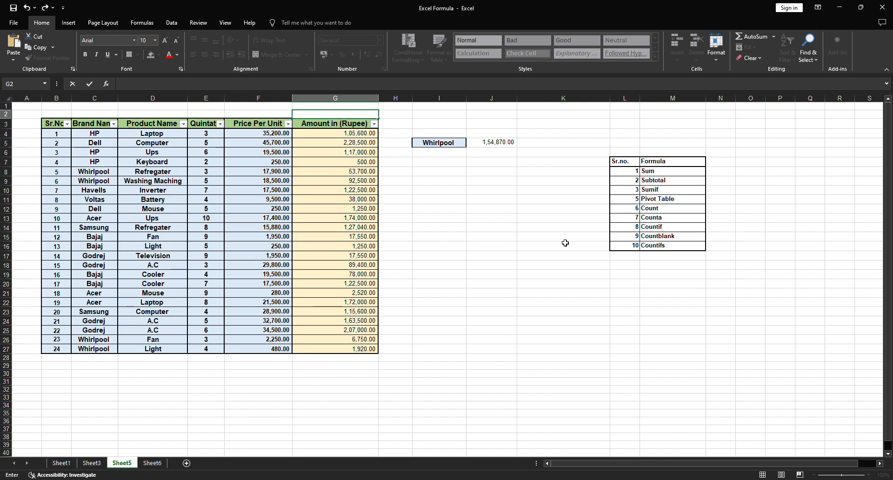
# Step: Total the Amount column in G2 with the formula =SUM(G4:G27)
pyautogui.write('=')
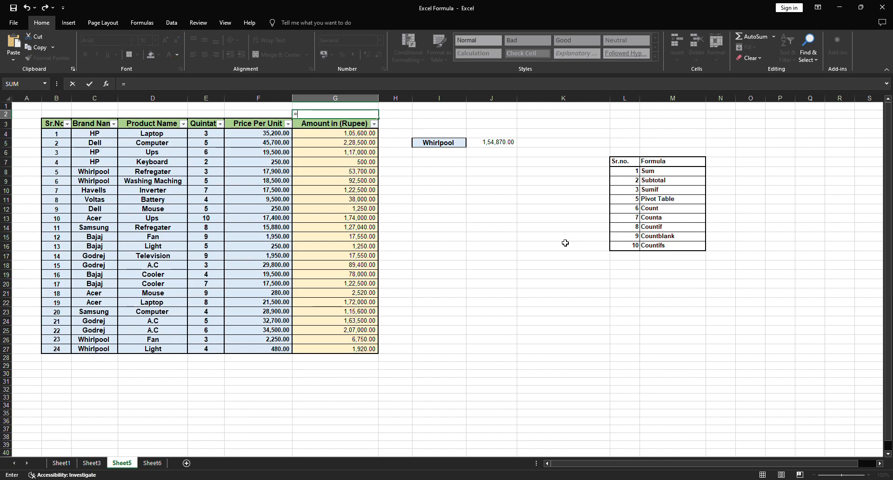
pyautogui.write('sum(')
pyautogui.moveTo(362, 134); pyautogui.dragTo(349, 357)
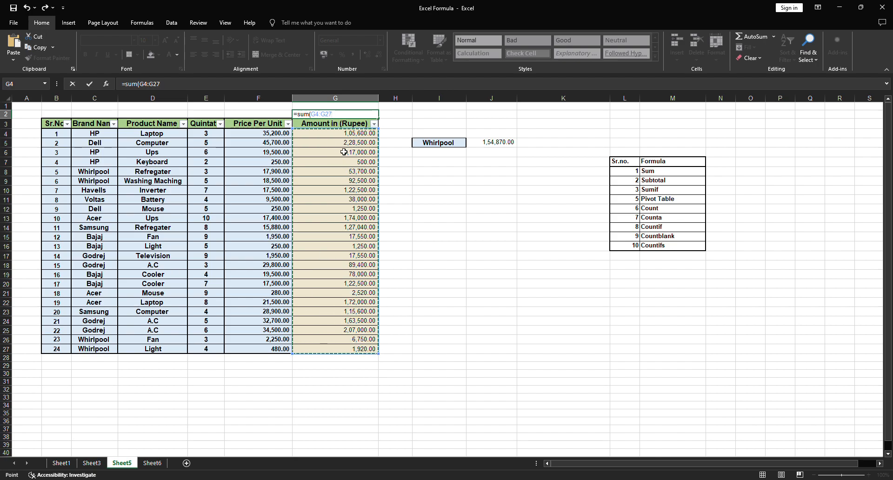
pyautogui.write(')')
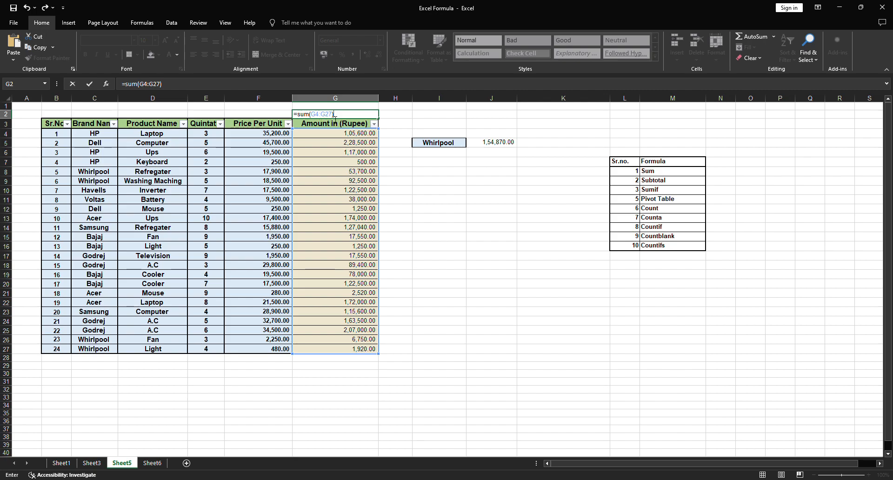
pyautogui.press('Return')
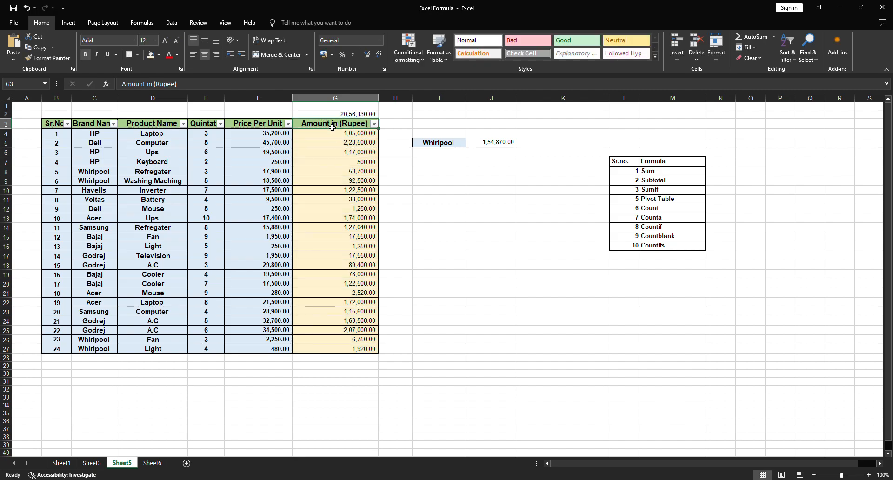
# Step: Review the SUM formula in G2 above the Amount header
pyautogui.click(361, 115)
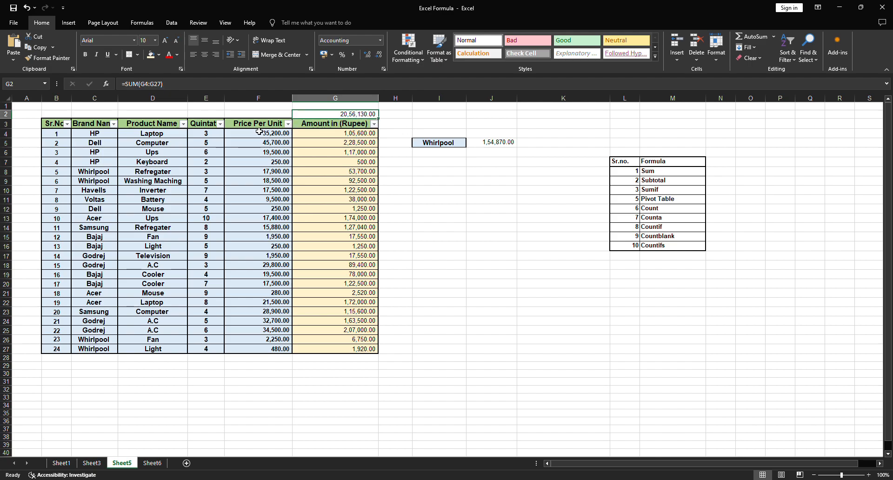
pyautogui.click(289, 114)
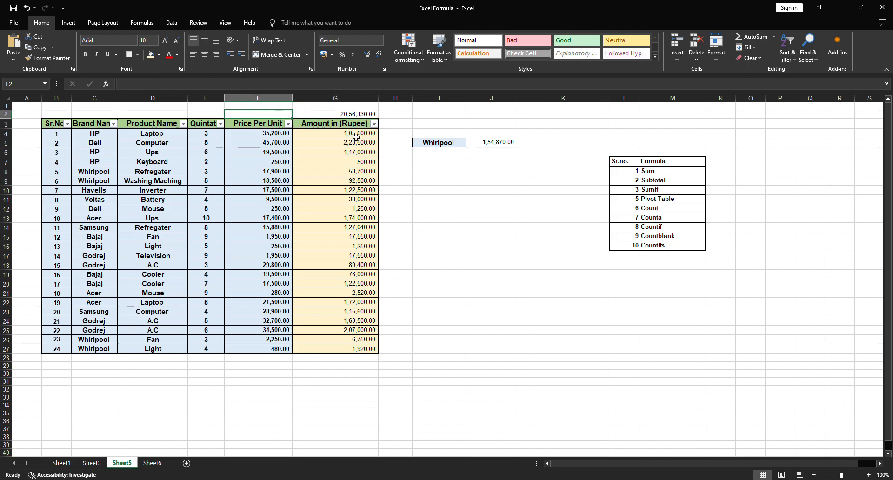
pyautogui.click(308, 114)
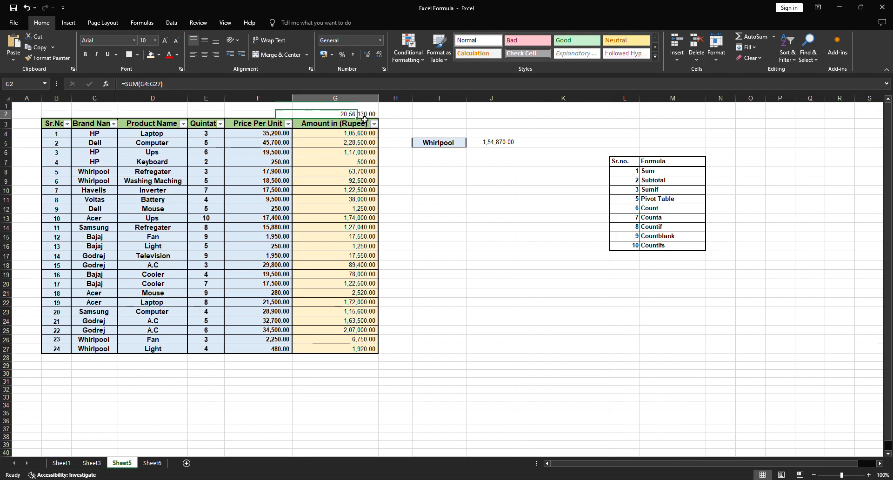
pyautogui.click(443, 176)
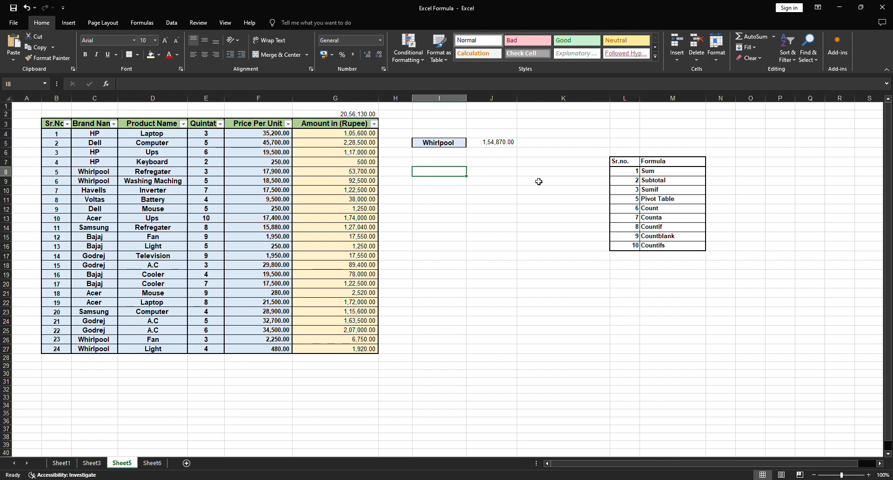
# Step: Highlight the Sum entry in the formula list with a light yellow fill
pyautogui.click(649, 171)
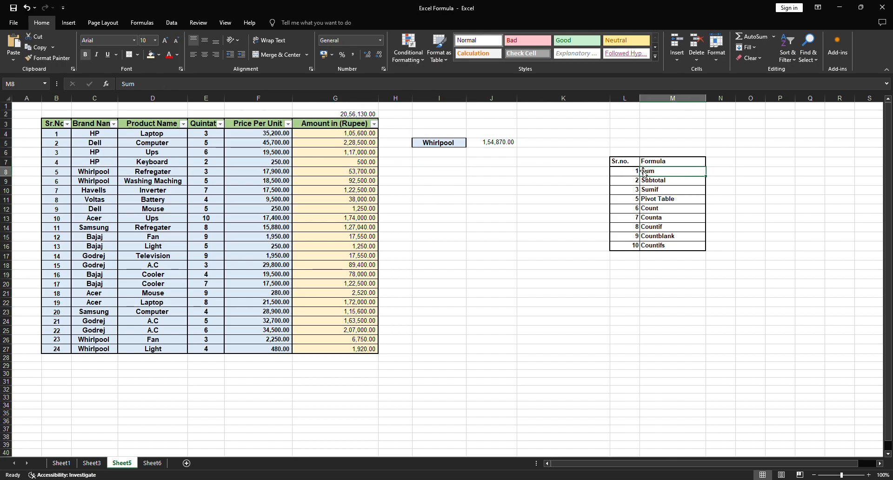
pyautogui.click(532, 183)
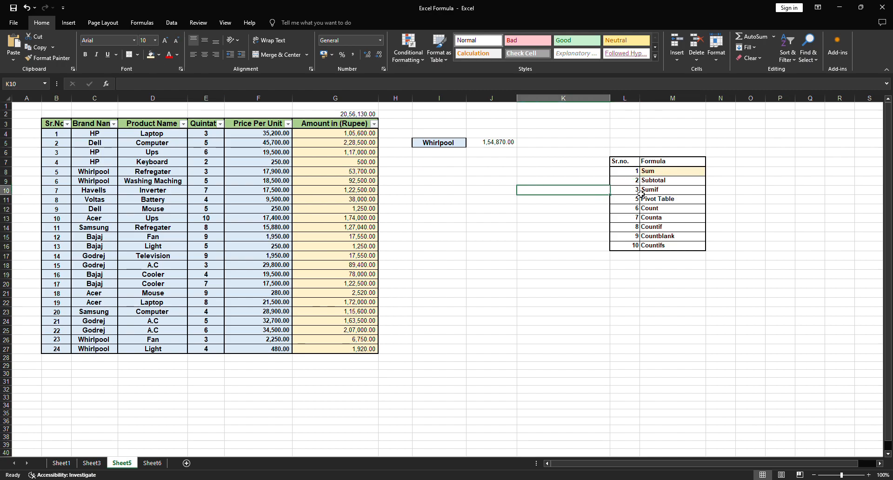
pyautogui.click(652, 182)
# Step: Enter the label "sum" in F2 beside the total of the Amount column
pyautogui.click(352, 115)
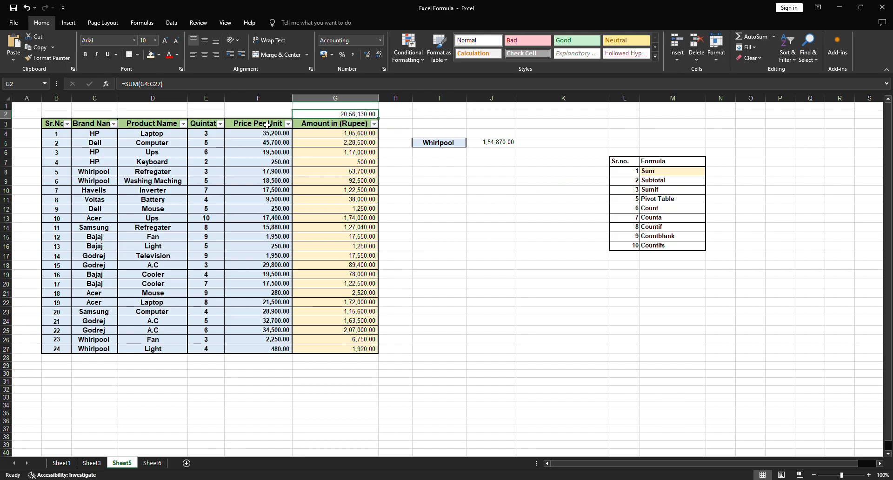
pyautogui.press('Left')
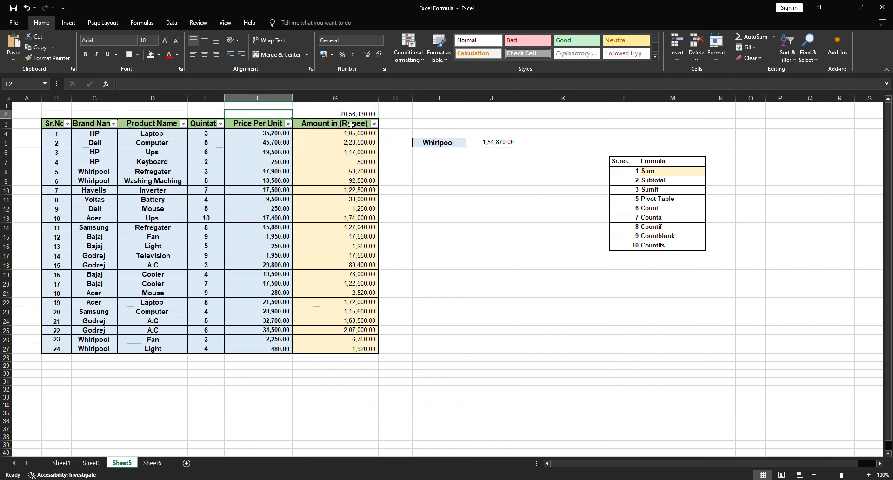
pyautogui.write('sum')
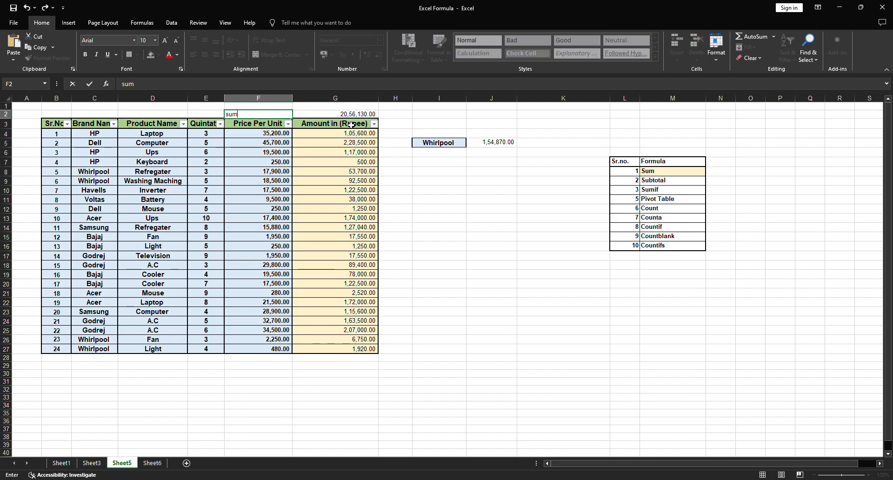
pyautogui.press('Return')
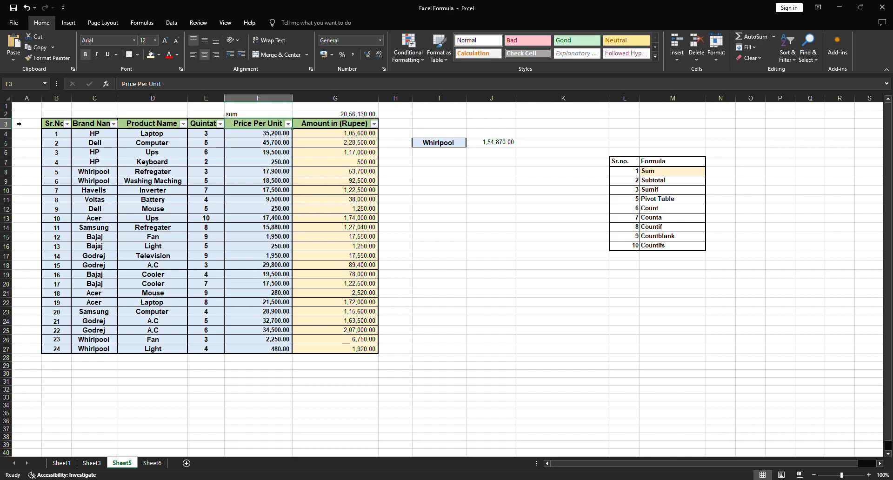
# Step: Insert four blank rows at the top of the sheet, above row 1
pyautogui.click(6, 106)
pyautogui.hotkey('ctrl', 'shift', '=')
pyautogui.hotkey('ctrl', 'shift', '=')
pyautogui.hotkey('ctrl', 'shift', '=')
pyautogui.hotkey('ctrl', 'shift', '=')
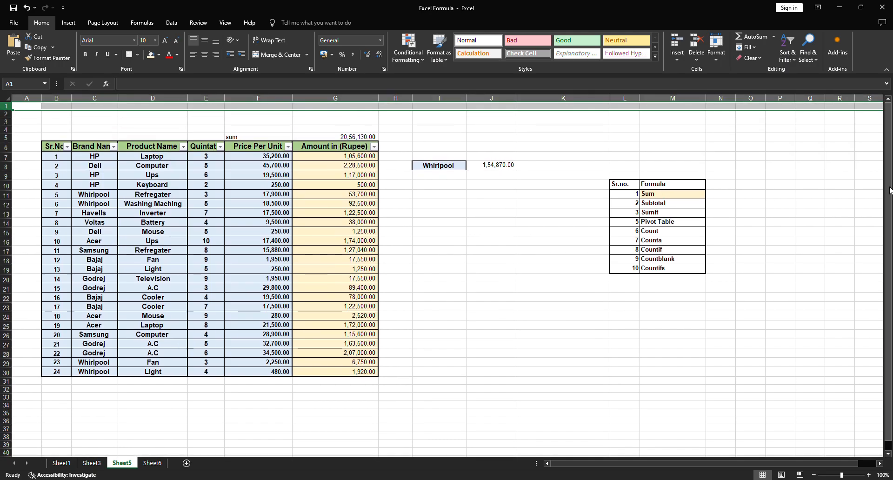
# Step: Enter the label "subtotal" in F5, directly above the sum label
pyautogui.click(254, 137)
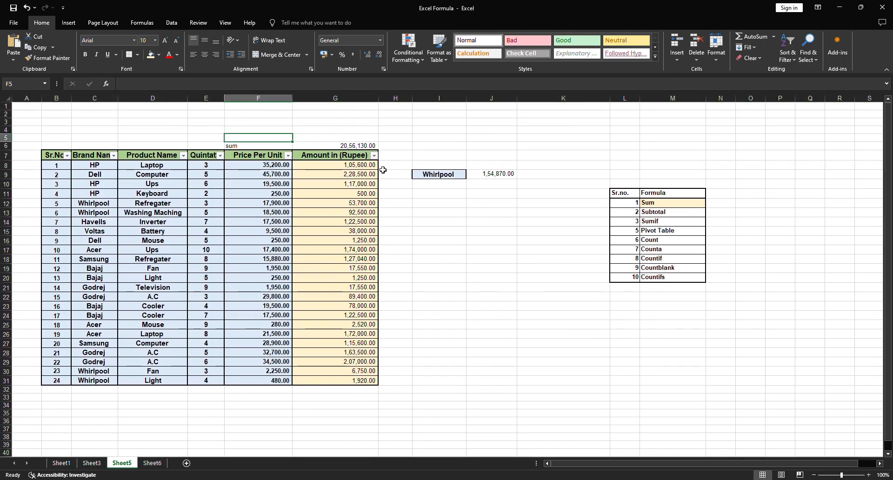
pyautogui.write('sum')
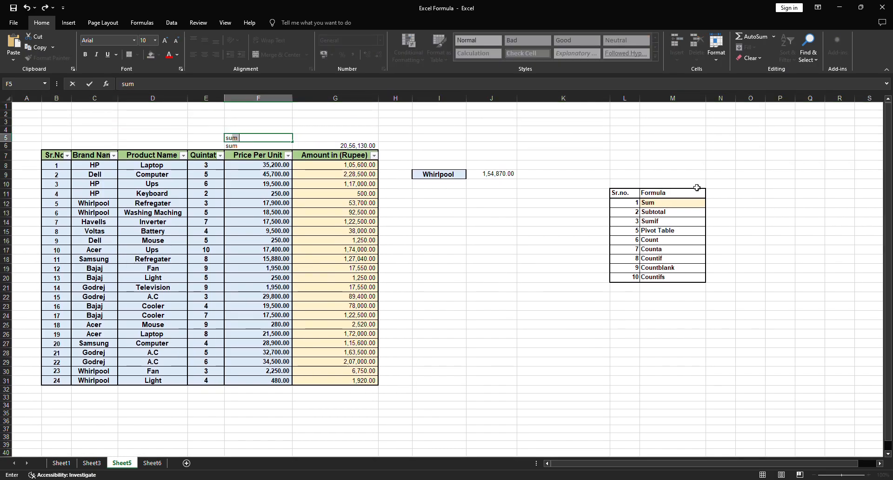
pyautogui.press('BackSpace')
pyautogui.press('BackSpace')
pyautogui.press('BackSpace')
pyautogui.write('subtotal')
pyautogui.press('Tab')
# Step: Begin a SUBTOTAL formula in G5 with function number 9 for summing
pyautogui.write('=')
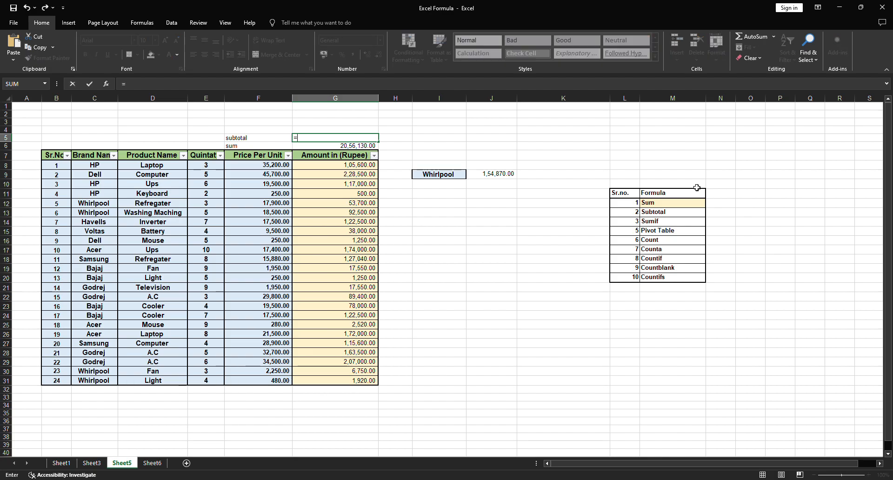
pyautogui.write('subt')
pyautogui.press('Tab')
pyautogui.press('BackSpace')
pyautogui.press('BackSpace')
pyautogui.press('BackSpace')
pyautogui.press('BackSpace')
pyautogui.press('BackSpace')
pyautogui.press('BackSpace')
pyautogui.press('BackSpace')
pyautogui.write('ub')
pyautogui.press('Tab')
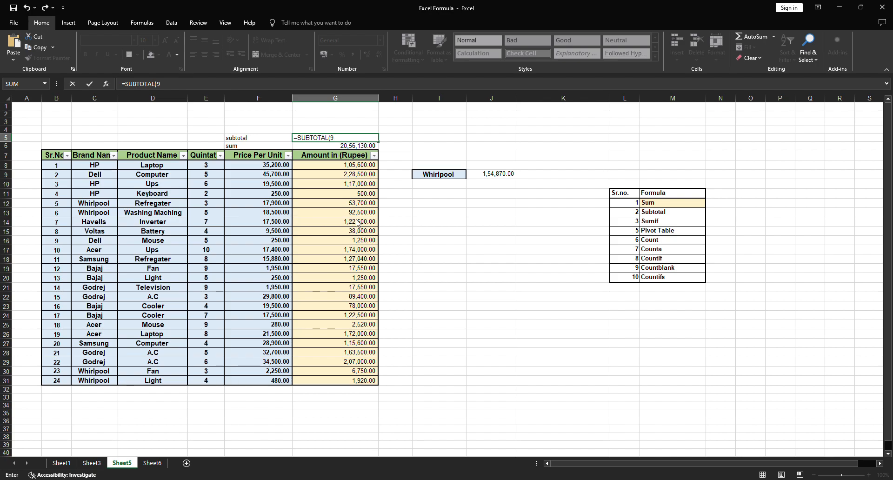
# Step: Complete the SUBTOTAL formula in G5 with the range G8:G31 and apply the comma number style to the cell
pyautogui.write(',')
pyautogui.moveTo(359, 166); pyautogui.dragTo(357, 380)
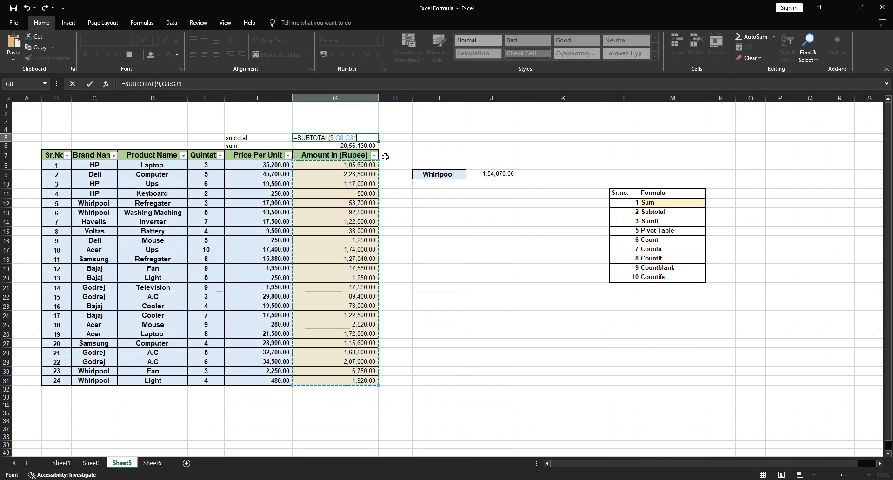
pyautogui.write(')')
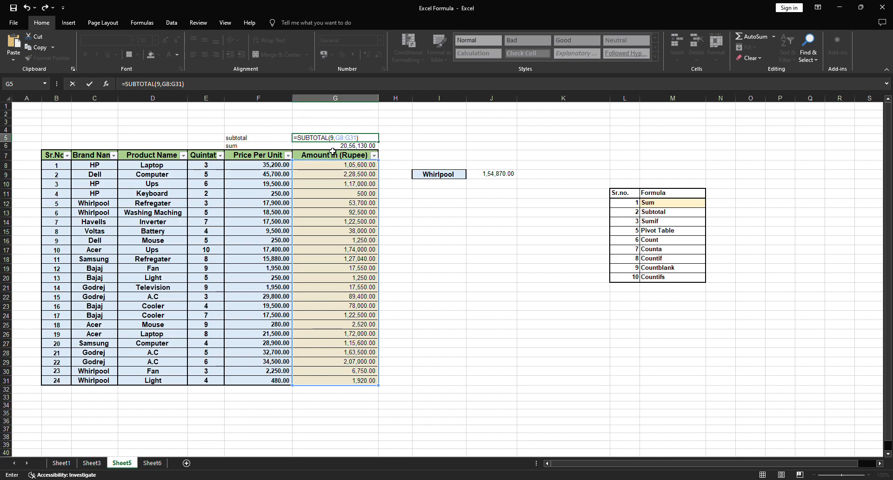
pyautogui.press('Return')
pyautogui.click(343, 141)
pyautogui.click(352, 55)
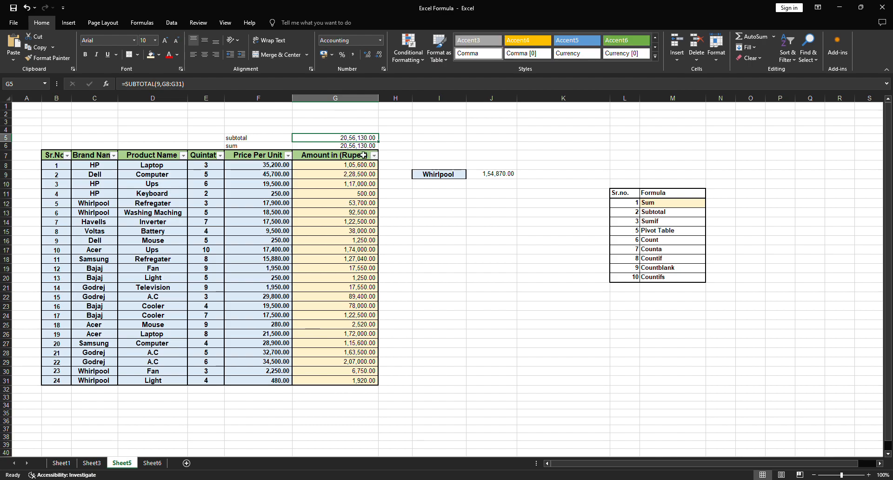
# Step: Compare the subtotal and sum labels and formulas in rows 5 and 6
pyautogui.click(260, 145)
pyautogui.click(375, 147)
pyautogui.click(270, 141)
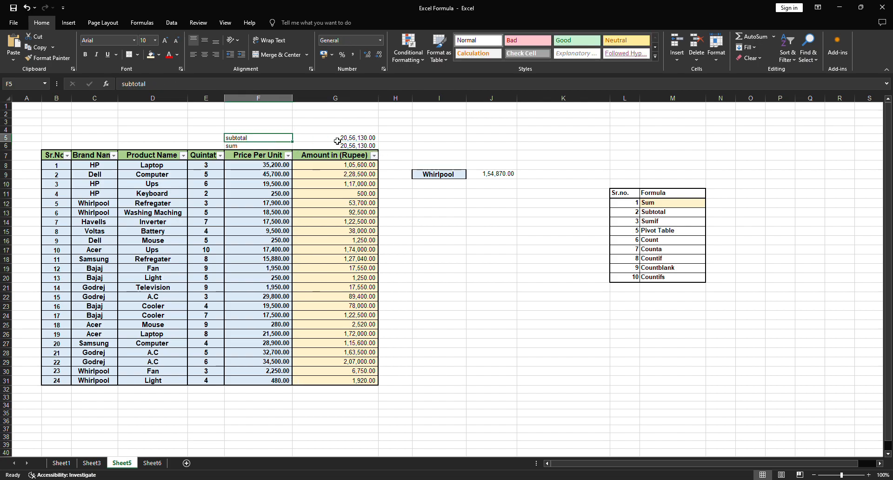
pyautogui.click(347, 147)
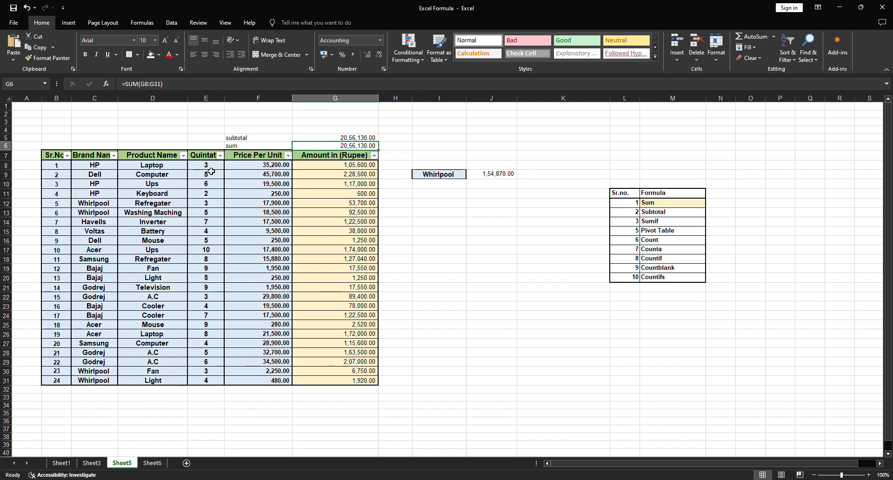
# Step: Turn off the table's header filters and reapply them to the headers in B7:G7
pyautogui.moveTo(58, 160); pyautogui.dragTo(339, 158)
pyautogui.hotkey('ctrl', 'shift', 'l')
pyautogui.click(346, 181)
pyautogui.click(63, 159)
pyautogui.moveTo(62, 158); pyautogui.dragTo(357, 158)
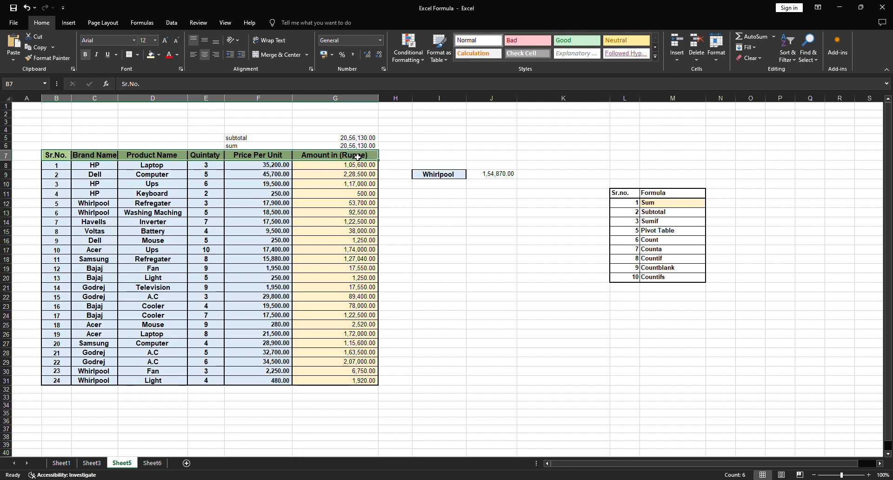
pyautogui.hotkey('ctrl', 'shift', 'l')
pyautogui.click(170, 22)
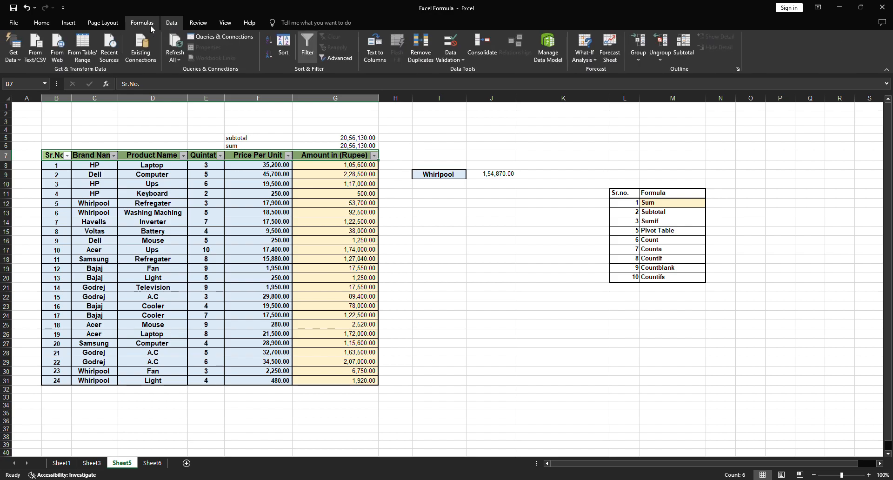
# Step: Filter the Brand Name column of the product table to show only HP
pyautogui.click(307, 56)
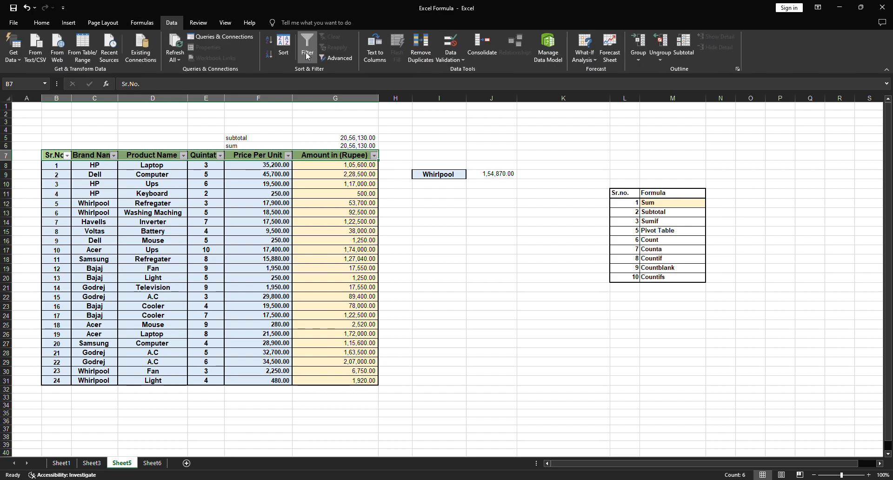
pyautogui.click(307, 58)
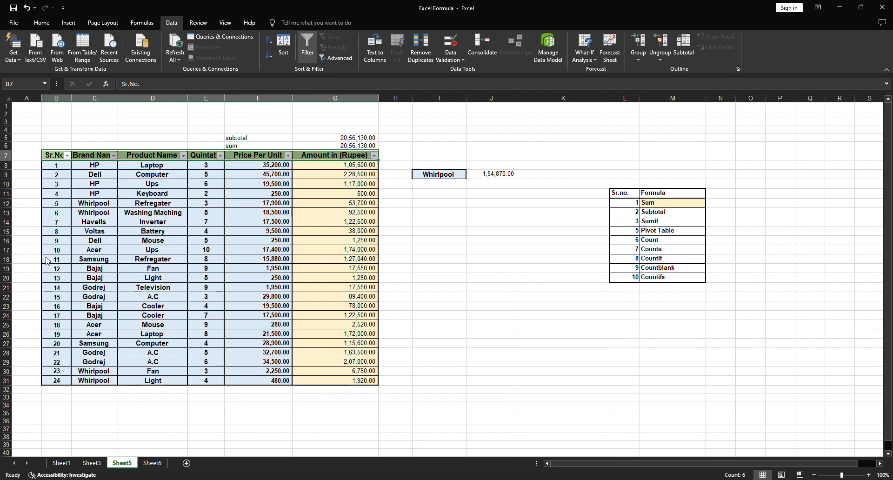
pyautogui.click(83, 346)
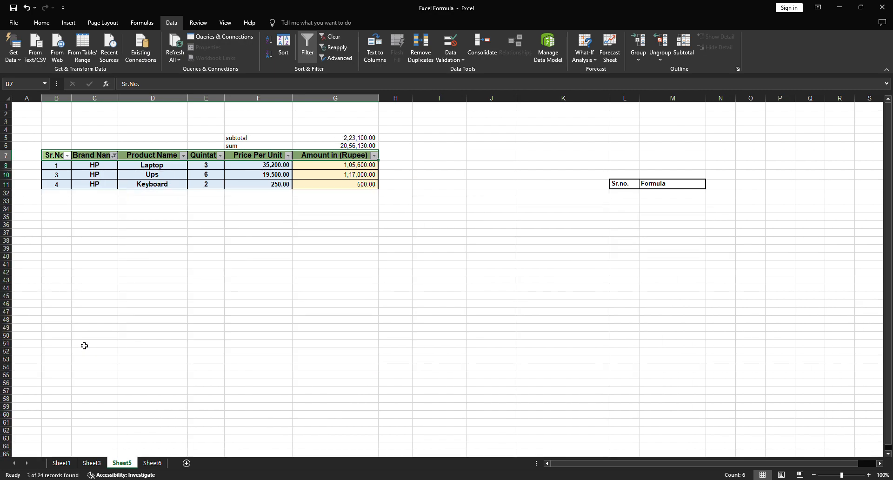
# Step: Fill the sum label and total in F6:G6 with the light yellow highlight colour
pyautogui.click(366, 148)
pyautogui.click(253, 149)
pyautogui.moveTo(253, 149); pyautogui.dragTo(328, 148)
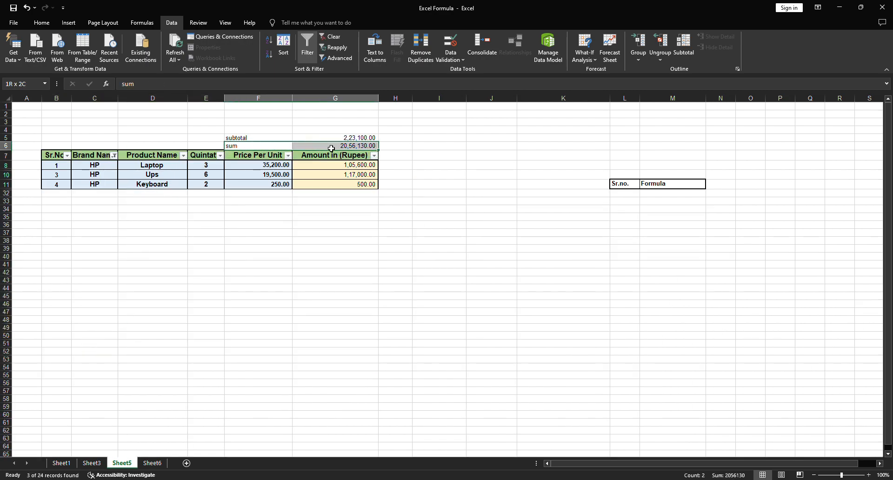
pyautogui.click(41, 22)
pyautogui.click(151, 55)
pyautogui.click(439, 145)
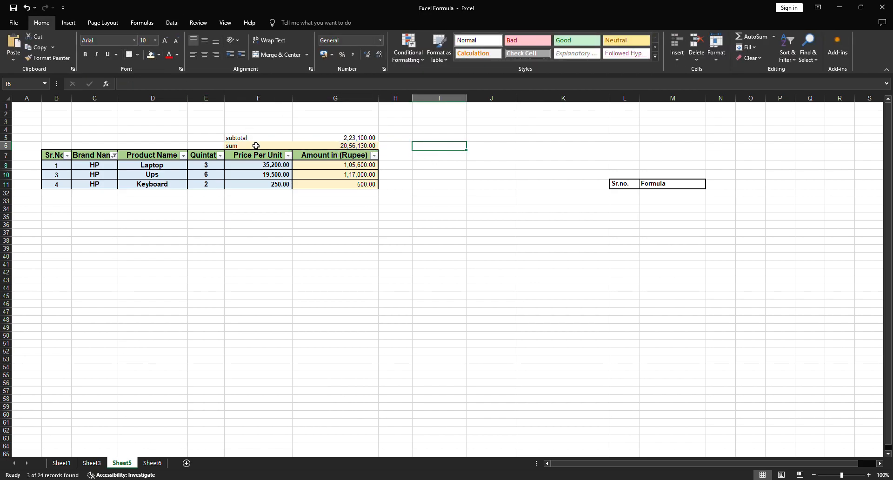
# Step: Compare the SUM formula in G6 and the SUBTOTAL formula in G5 with the filtered HP amounts in column G
pyautogui.click(366, 148)
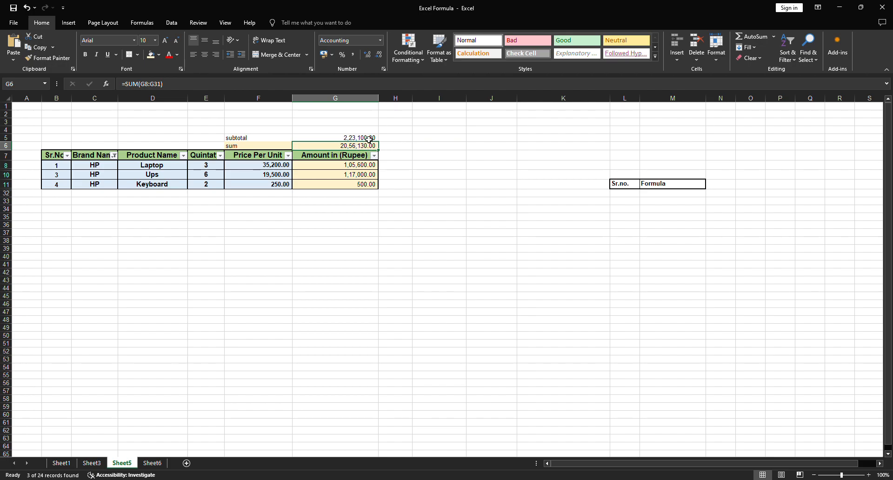
pyautogui.click(246, 139)
pyautogui.click(333, 139)
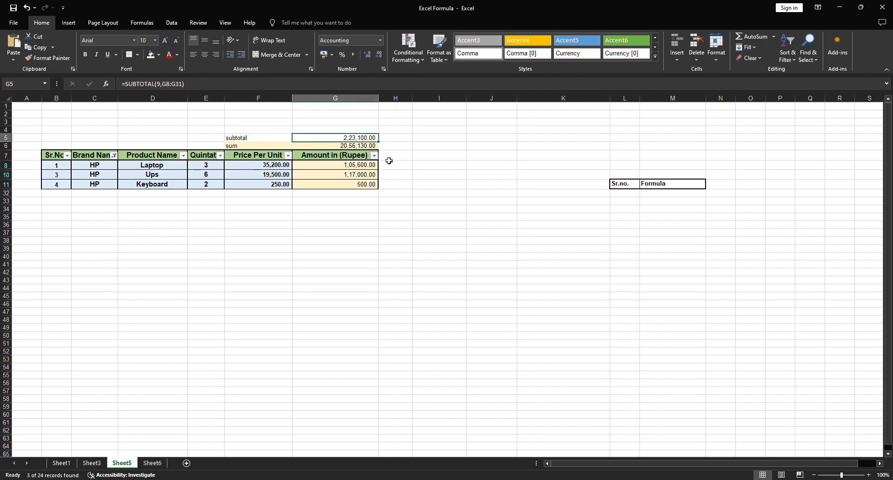
pyautogui.moveTo(356, 167); pyautogui.dragTo(356, 186)
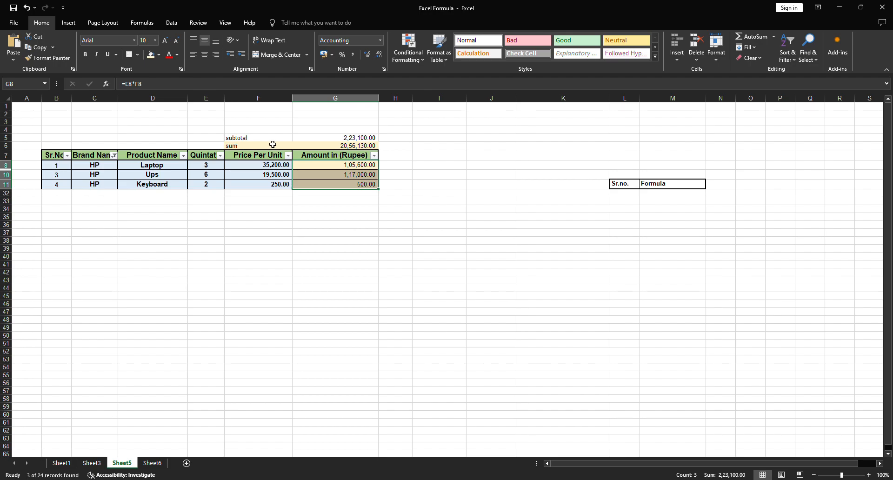
pyautogui.click(367, 139)
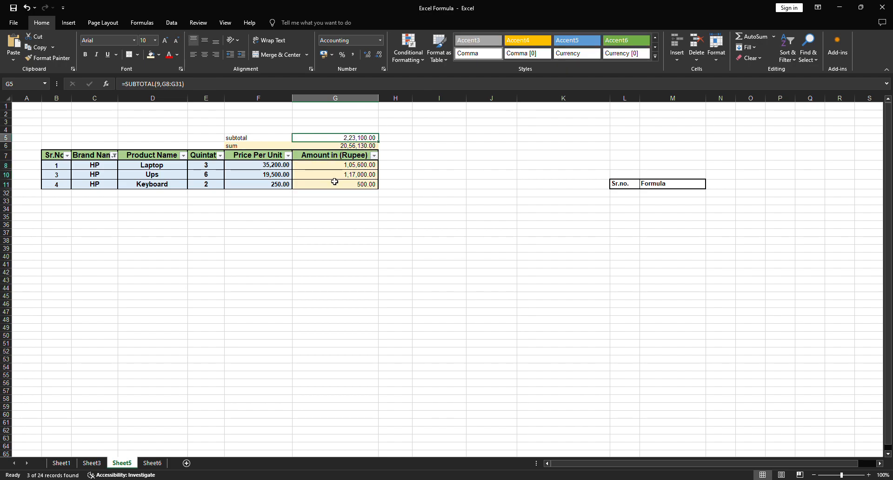
pyautogui.moveTo(365, 167); pyautogui.dragTo(363, 188)
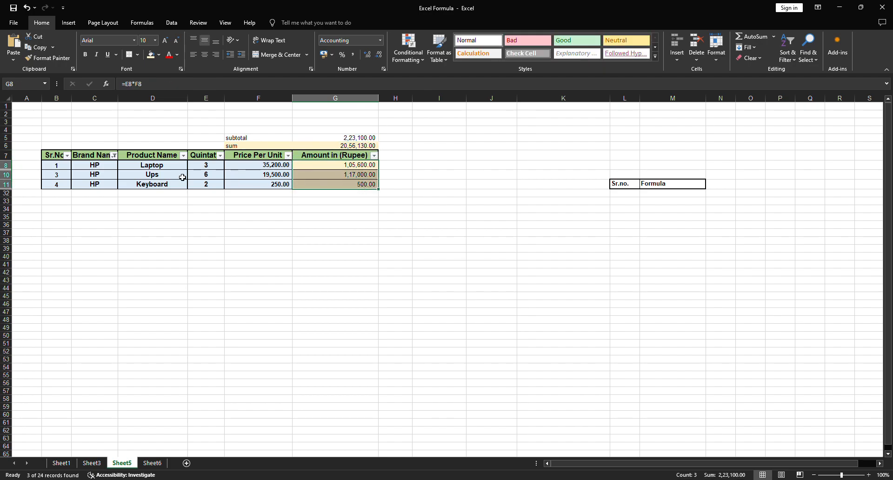
pyautogui.click(349, 148)
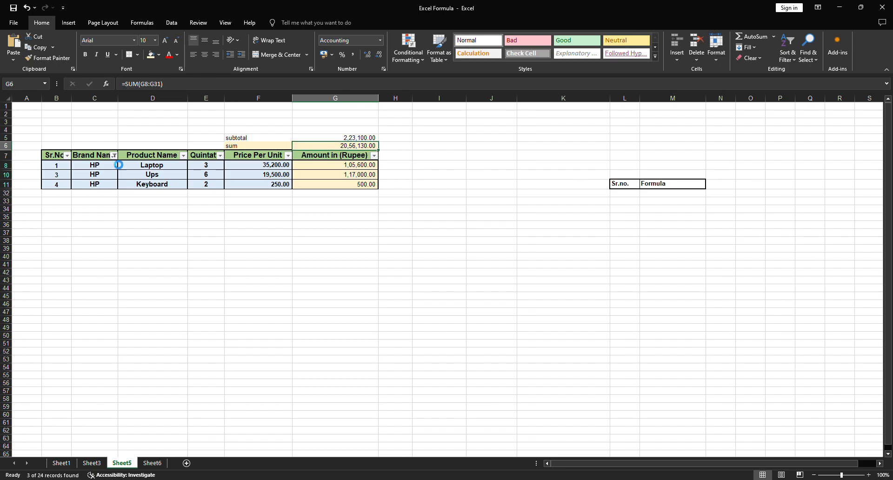
# Step: Reset the Brand Name filter to include all brands
pyautogui.click(33, 259)
pyautogui.click(79, 346)
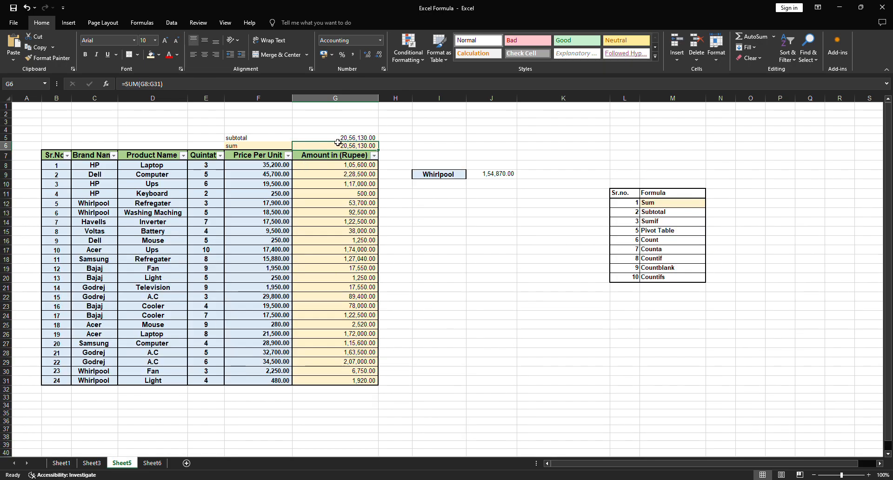
# Step: Enter the label "subtotal" in F4 above the existing subtotal row
pyautogui.click(278, 131)
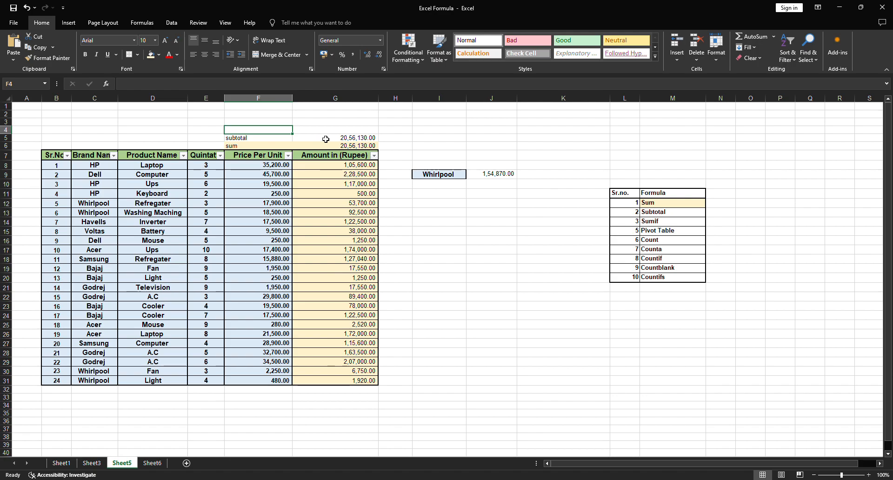
pyautogui.write('subtotal')
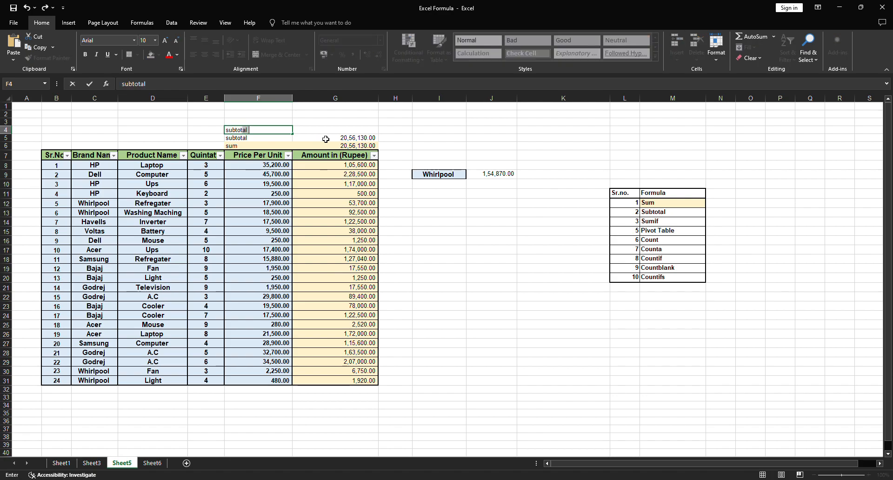
pyautogui.press('Tab')
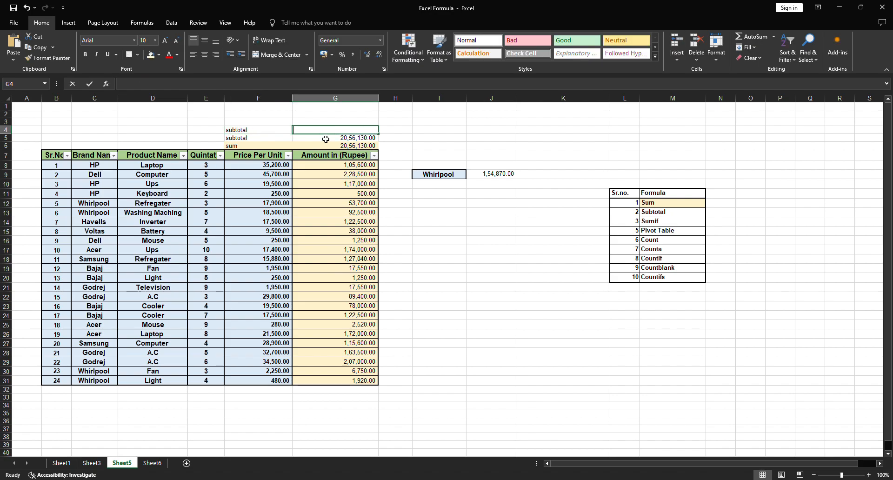
# Step: Enter =SUBTOTAL(109,G8:G31) in G4 and apply the comma number style to the cell
pyautogui.write('=subt')
pyautogui.press('Tab')
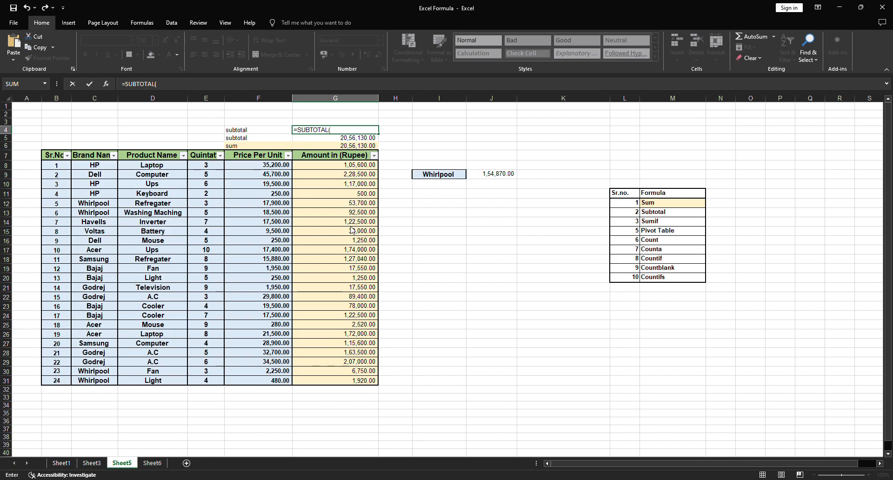
pyautogui.write('109,')
pyautogui.moveTo(344, 169); pyautogui.dragTo(339, 383)
pyautogui.write(')')
pyautogui.hotkey('ctrl', 'Return')
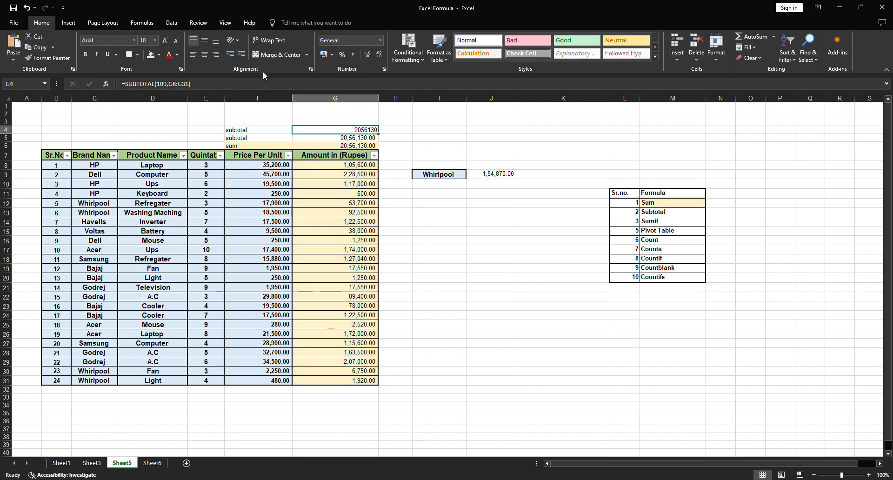
pyautogui.click(351, 54)
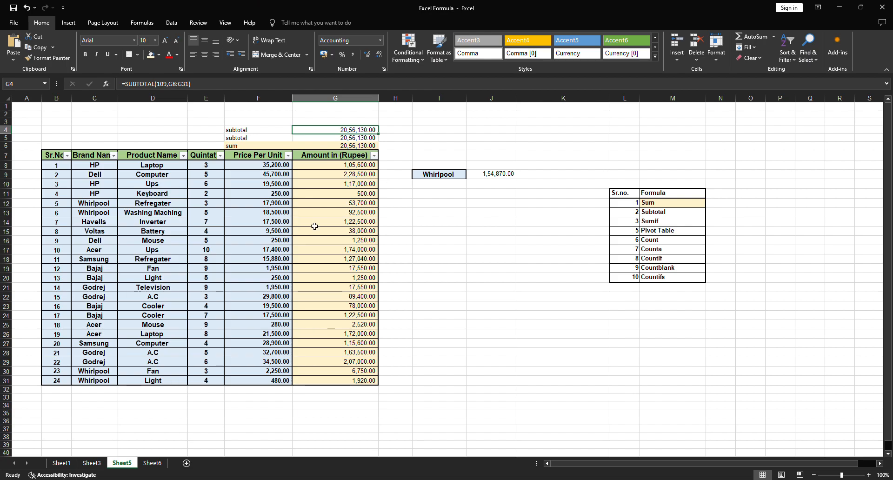
# Step: Extend the labels in F4 and F5 to read "subtotal 109" and "subtotal 9"
pyautogui.click(249, 131)
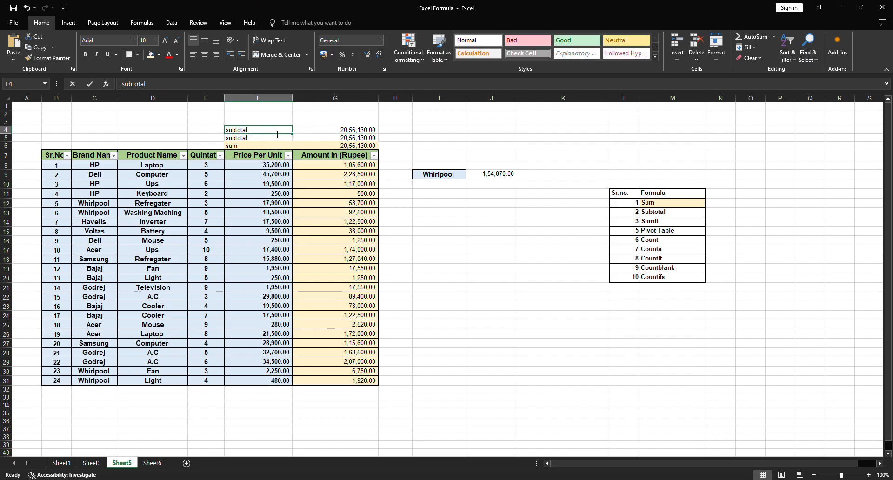
pyautogui.doubleClick(277, 134)
pyautogui.write('109')
pyautogui.press('Return')
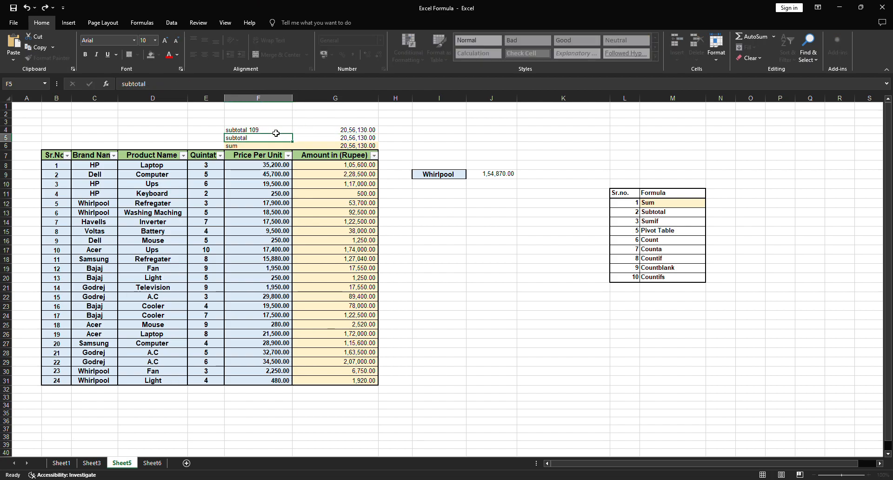
pyautogui.press('F2')
pyautogui.write('9')
pyautogui.press('Return')
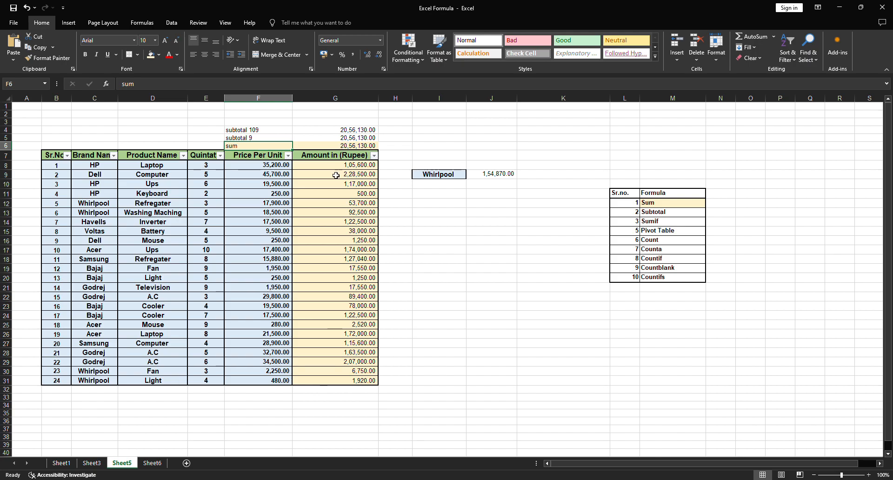
# Step: Hide rows 28 and 29, which hold the Godrej A.C entries numbered 21 and 22
pyautogui.click(240, 193)
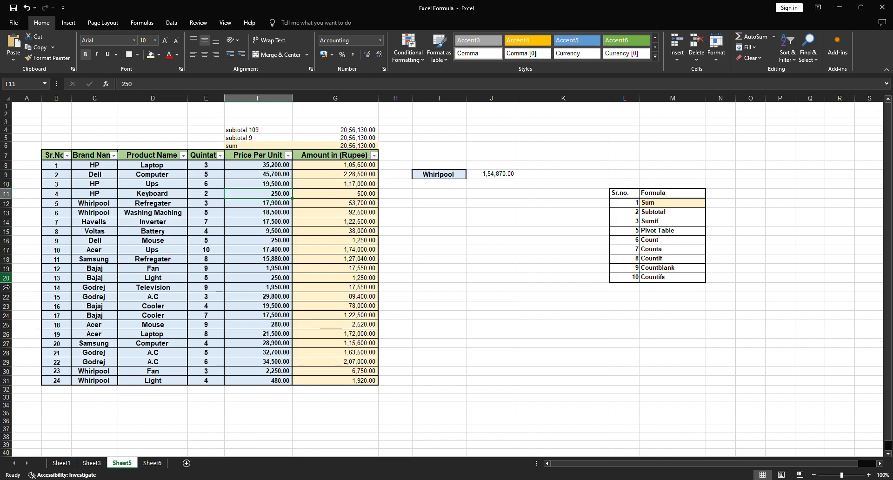
pyautogui.moveTo(6, 268); pyautogui.dragTo(4, 282)
pyautogui.click(68, 316)
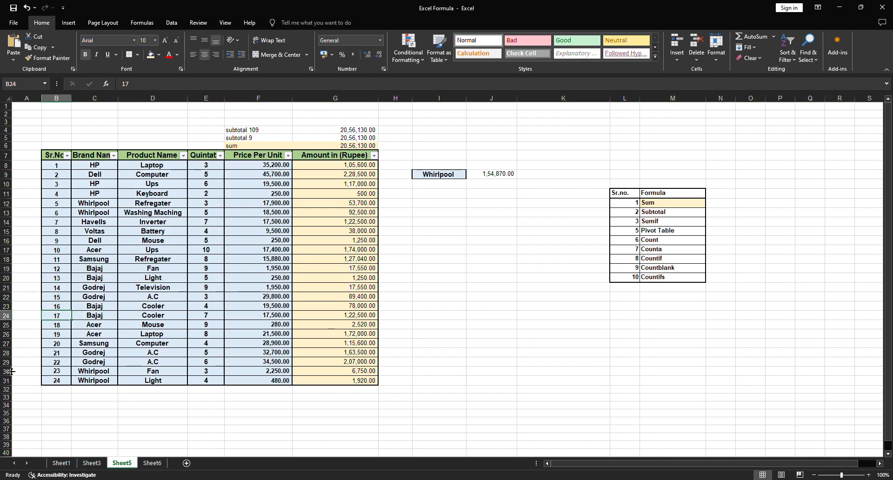
pyautogui.moveTo(12, 354); pyautogui.dragTo(14, 361)
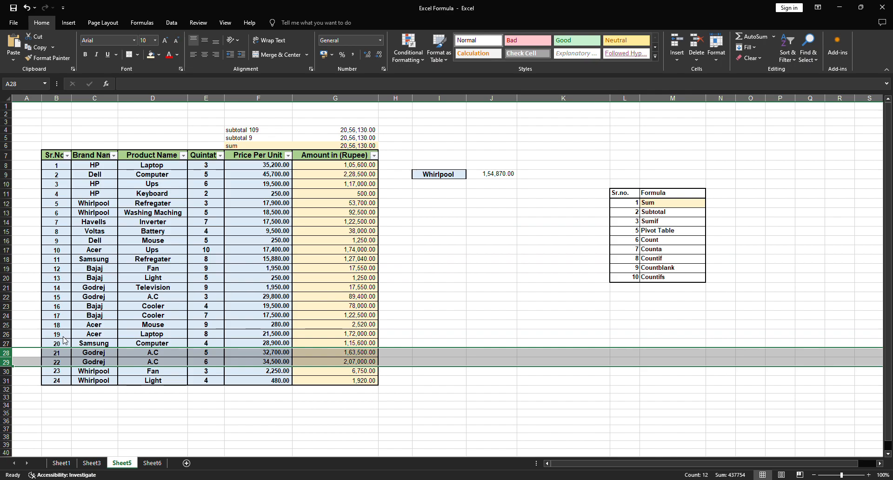
pyautogui.hotkey('ctrl', '9')
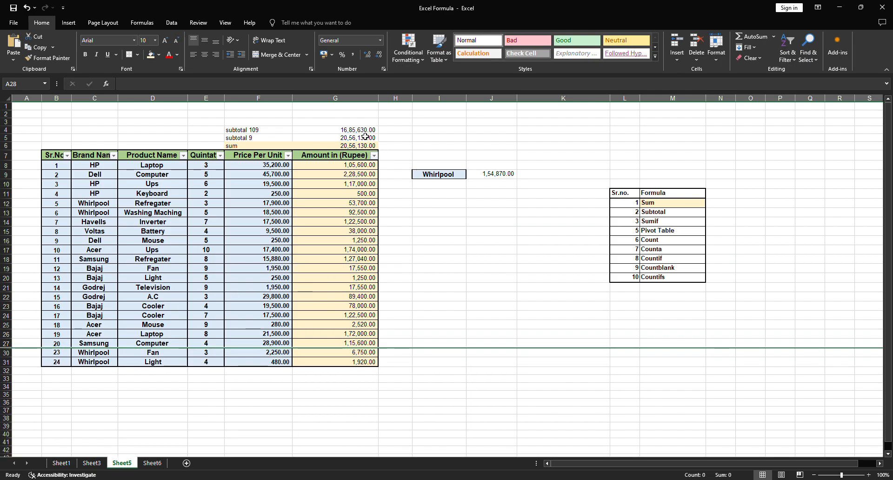
# Step: Compare the SUBTOTAL 109 and SUBTOTAL 9 formulas in G4 and G5 with the sum of the visible amounts in column G
pyautogui.click(347, 131)
pyautogui.click(286, 131)
pyautogui.click(312, 132)
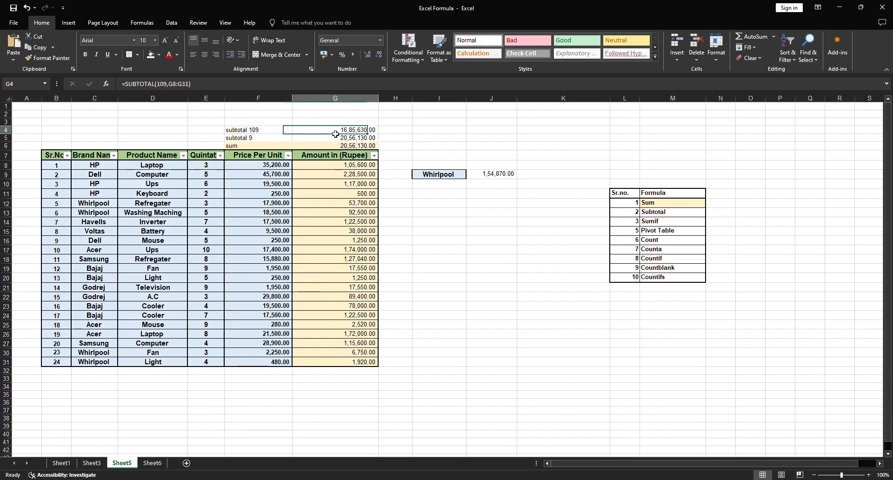
pyautogui.moveTo(347, 165); pyautogui.dragTo(352, 363)
pyautogui.click(356, 135)
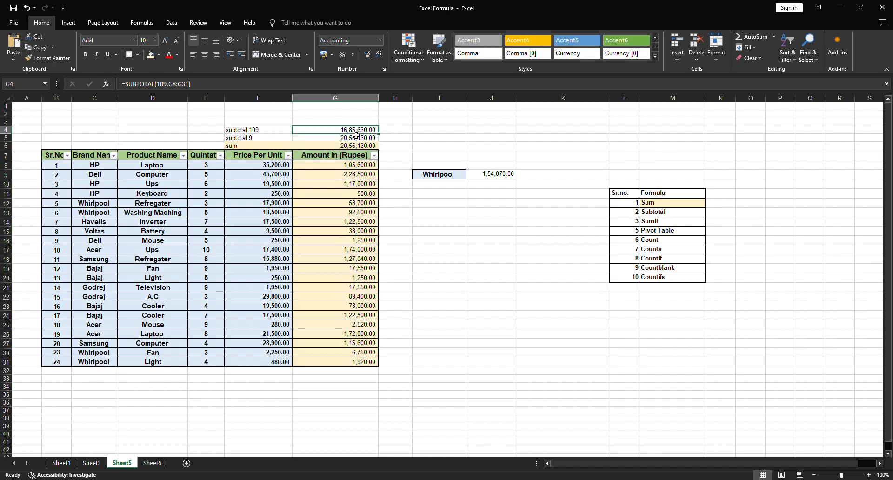
pyautogui.click(279, 135)
pyautogui.click(357, 132)
pyautogui.click(276, 138)
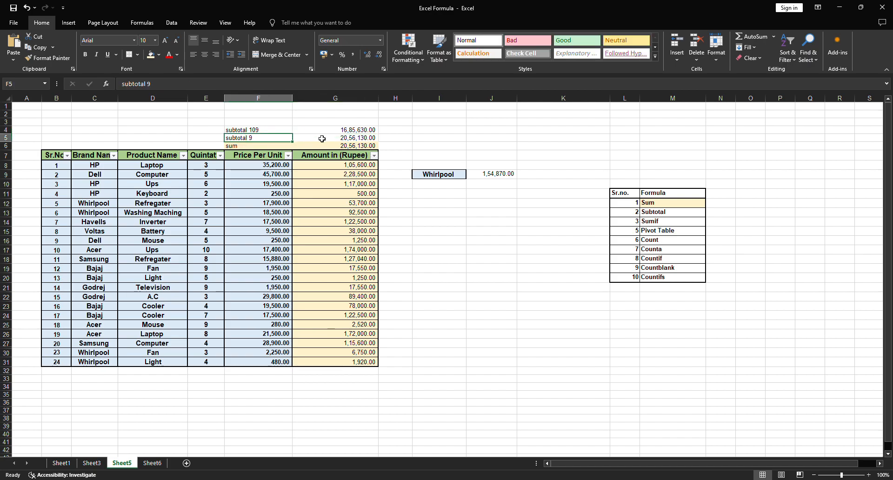
pyautogui.click(325, 138)
pyautogui.moveTo(364, 165); pyautogui.dragTo(364, 363)
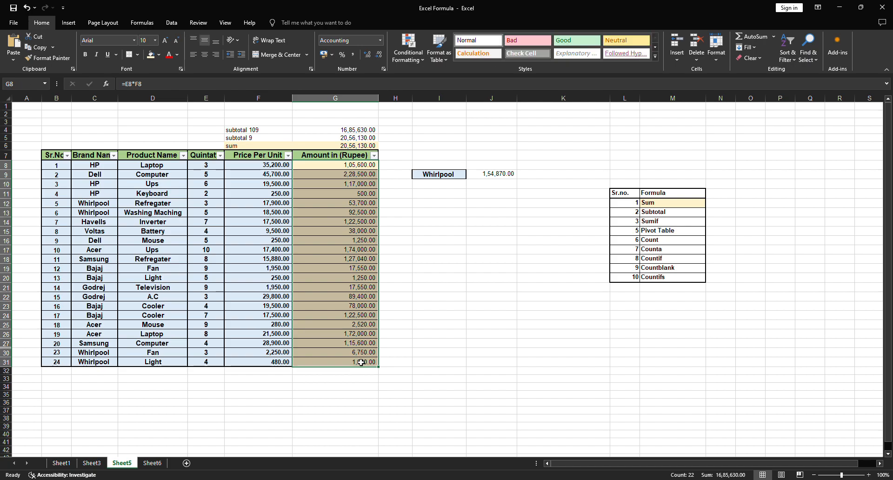
pyautogui.click(362, 140)
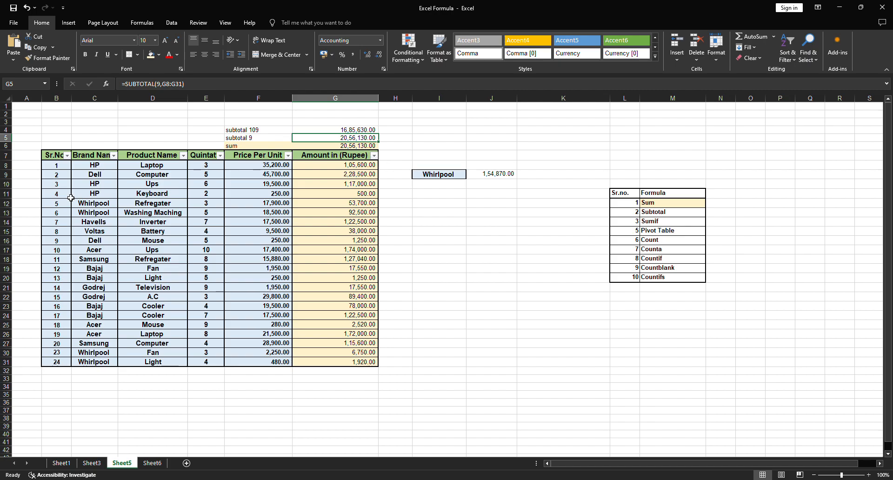
# Step: Unhide the hidden rows within the range of rows 23 to 30
pyautogui.click(7, 327)
pyautogui.moveTo(8, 327); pyautogui.dragTo(6, 353)
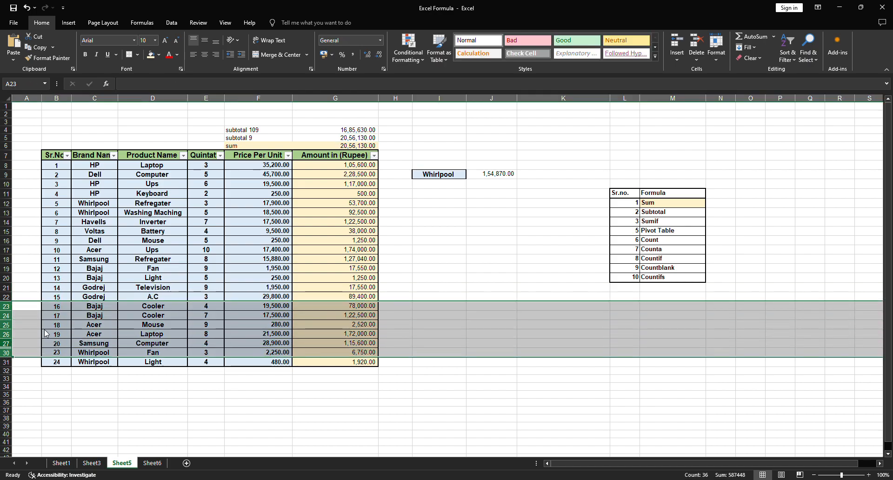
pyautogui.hotkey('ctrl', 'shift', '9')
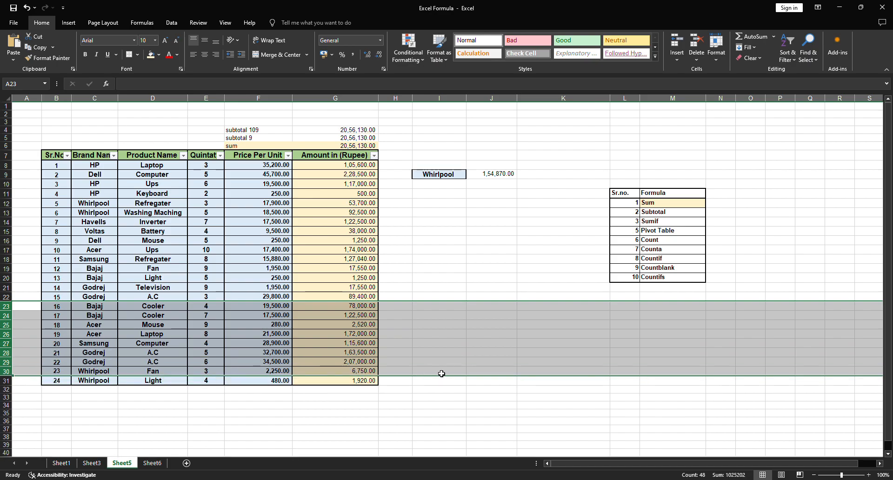
pyautogui.click(438, 371)
# Step: Compare the three totals in G4:G6 and their labels with all rows shown
pyautogui.click(358, 130)
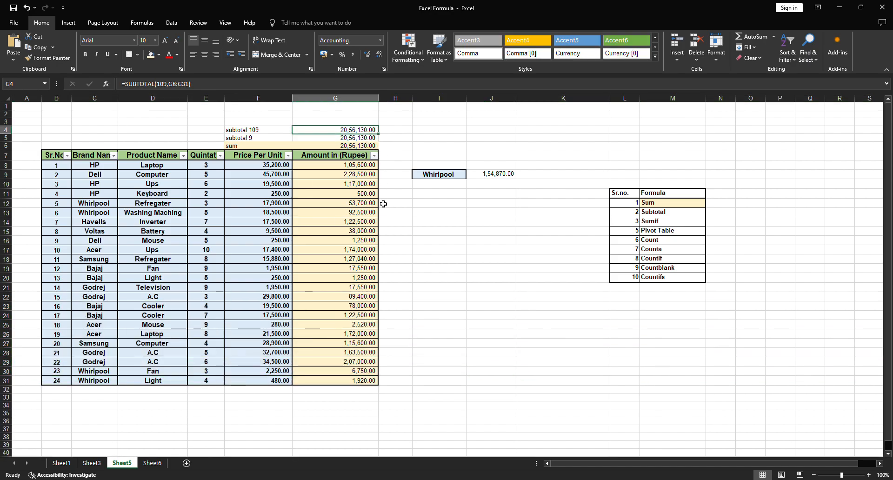
pyautogui.moveTo(356, 131); pyautogui.dragTo(357, 146)
pyautogui.click(273, 143)
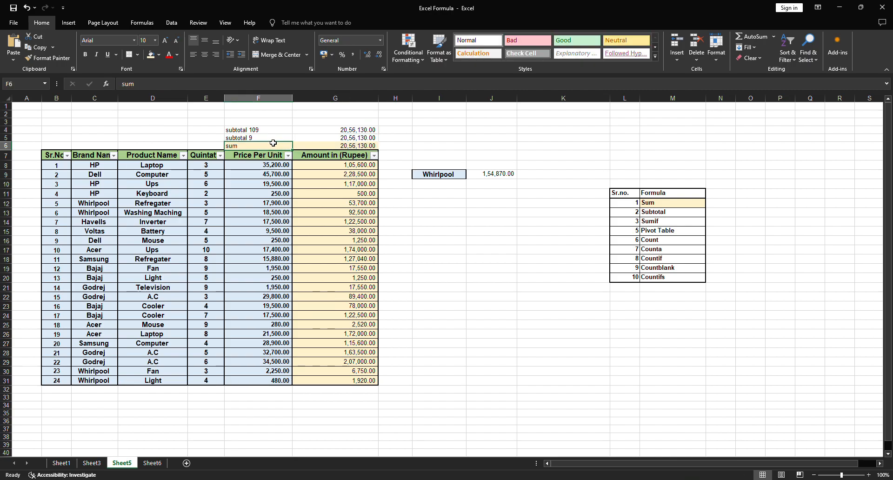
pyautogui.click(276, 137)
pyautogui.click(276, 130)
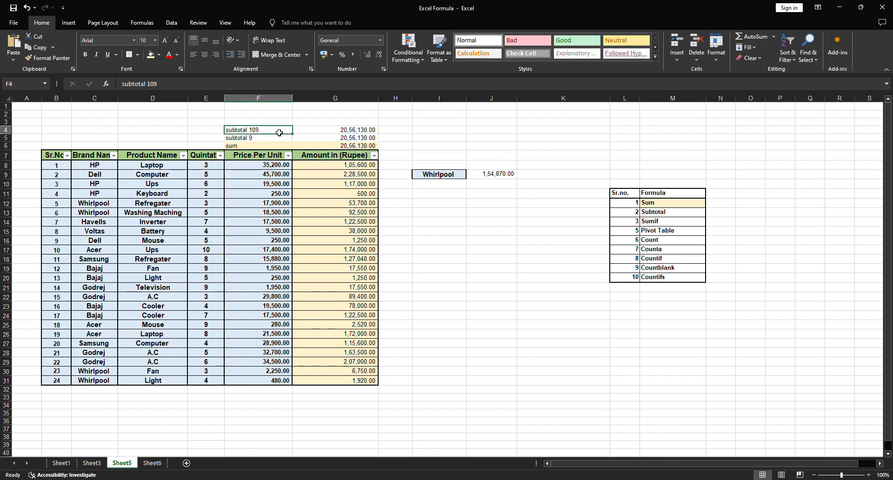
# Step: Add the label "sumif" in F3 above the subtotal 109 label
pyautogui.click(512, 251)
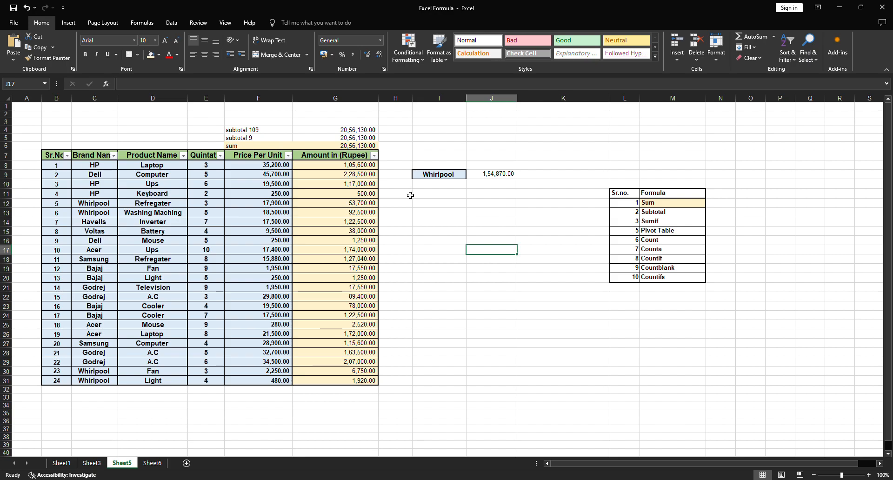
pyautogui.click(446, 186)
pyautogui.click(259, 123)
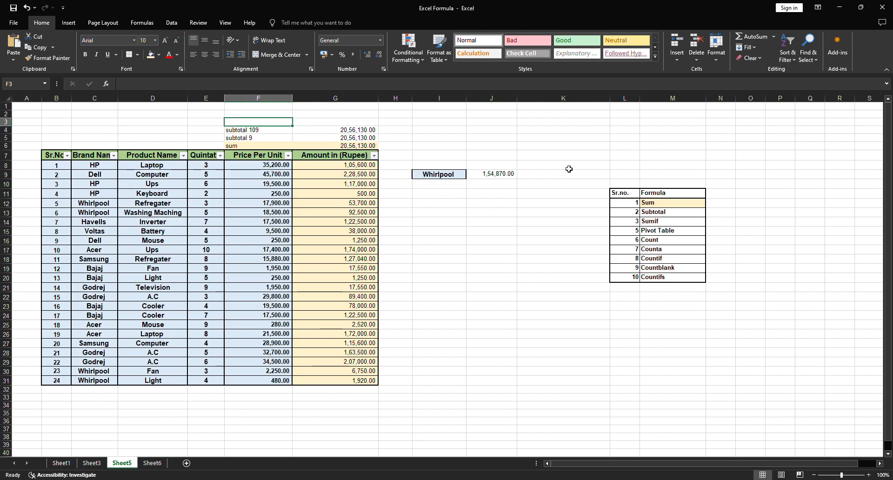
pyautogui.write('sumif')
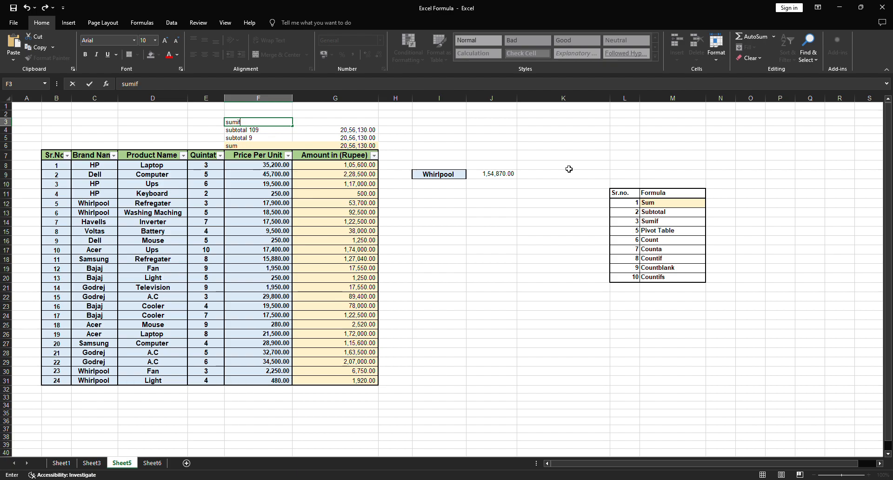
pyautogui.press('Return')
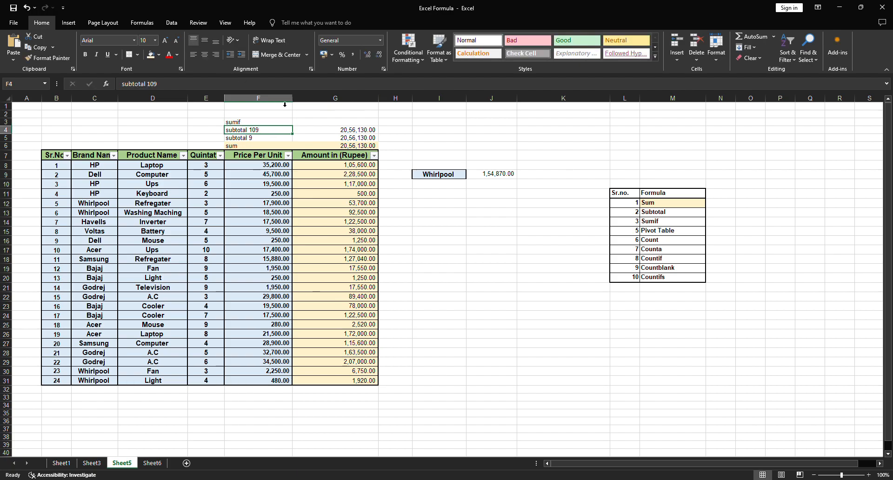
# Step: Filter the Brand Name column to Whirlpool, check the sum of the visible amounts, and undo the filter
pyautogui.click(320, 124)
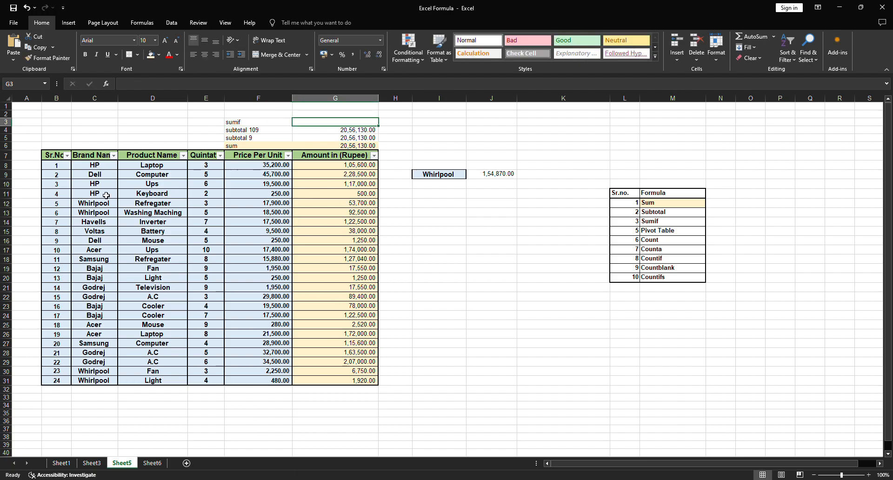
pyautogui.click(93, 114)
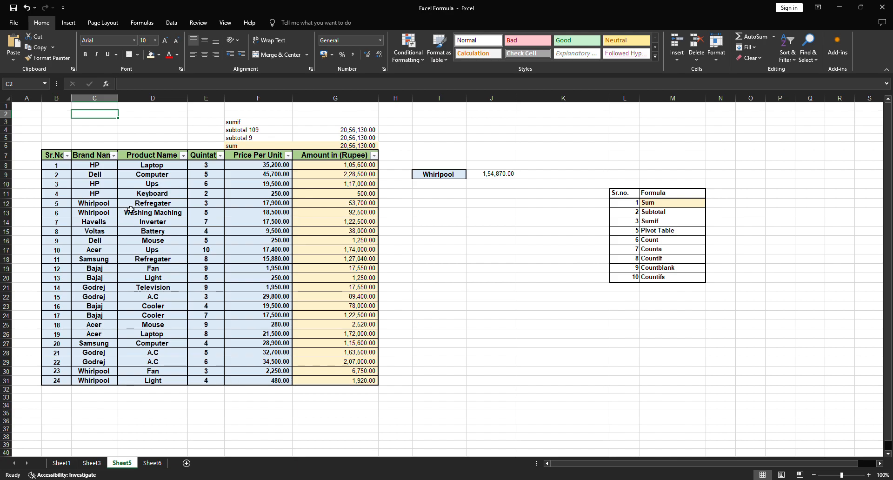
pyautogui.click(319, 124)
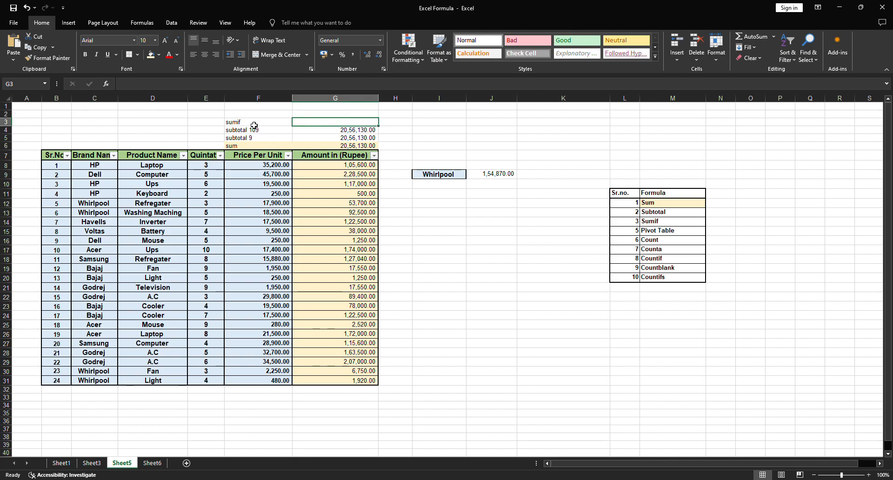
pyautogui.click(116, 155)
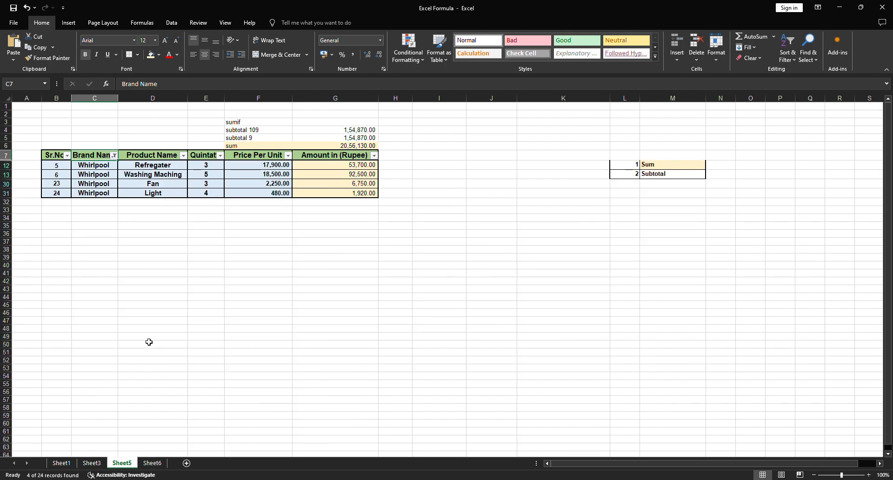
pyautogui.click(348, 293)
pyautogui.moveTo(358, 168); pyautogui.dragTo(355, 193)
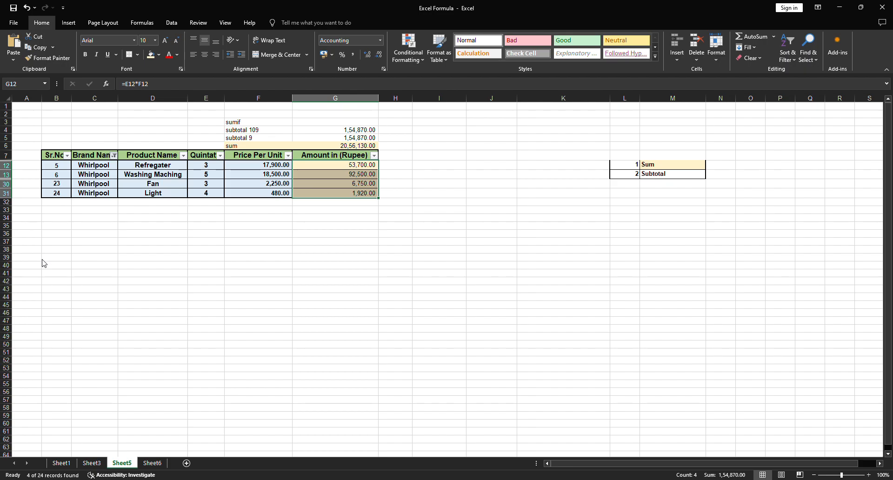
pyautogui.hotkey('ctrl', 'z')
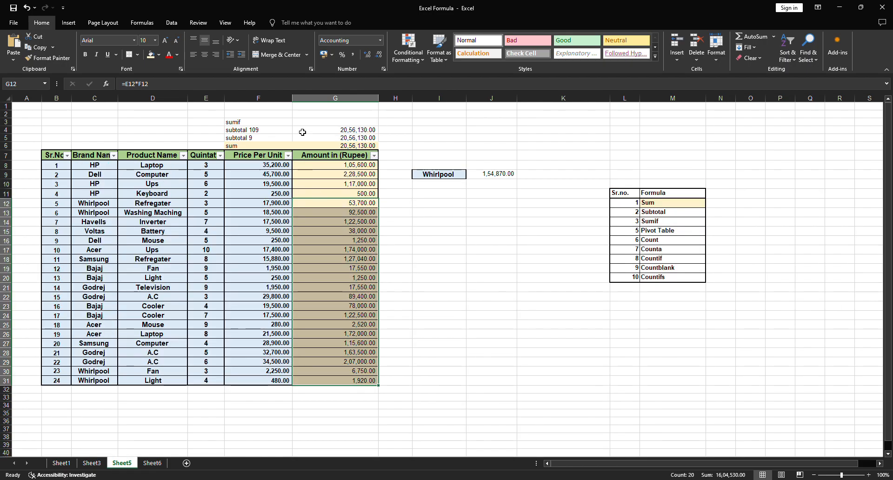
# Step: Enter =SUMIF(C8:C31,C12,G8:G31) in G3 to total the Whirlpool amounts, and format the result in bold comma style
pyautogui.click(255, 122)
pyautogui.press('Right')
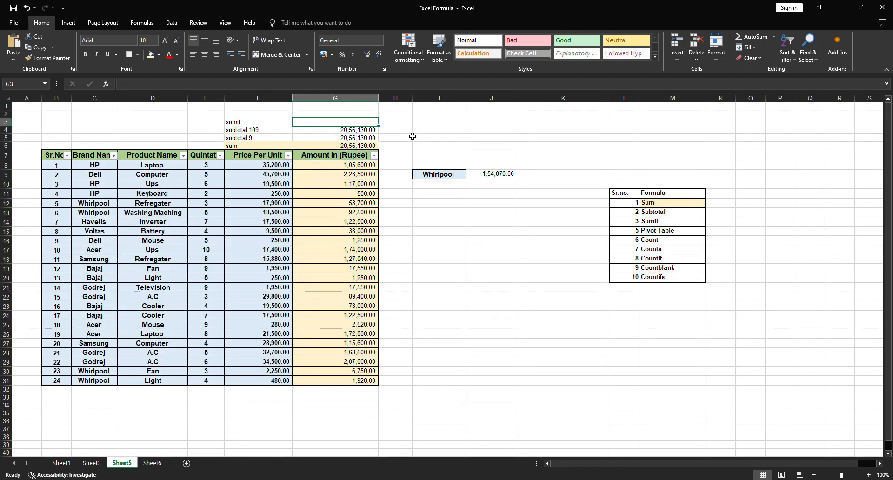
pyautogui.write('=sumif(')
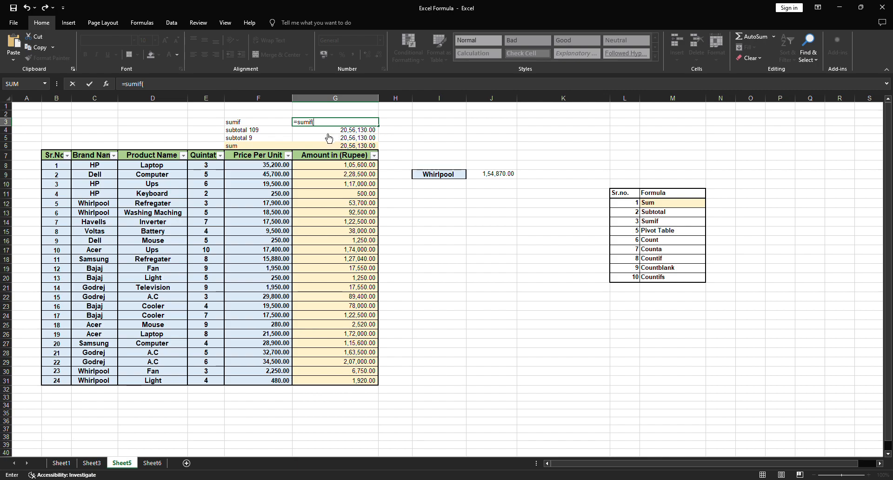
pyautogui.moveTo(107, 168); pyautogui.dragTo(99, 383)
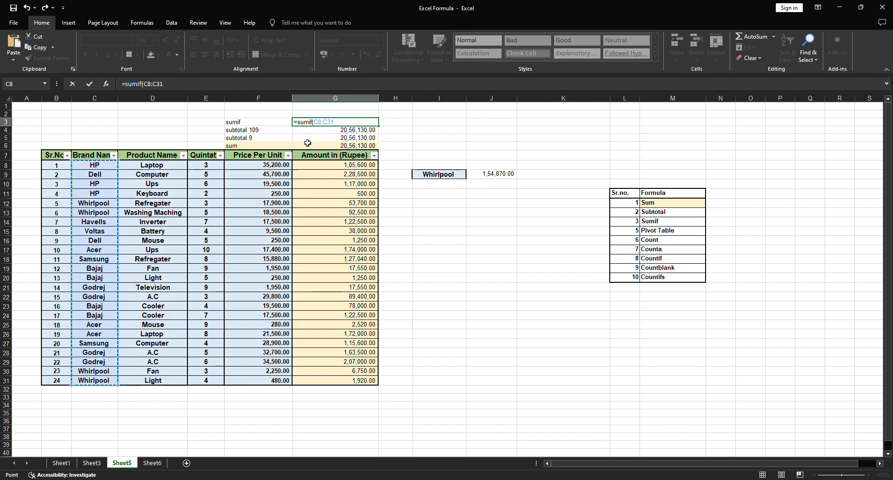
pyautogui.write(',')
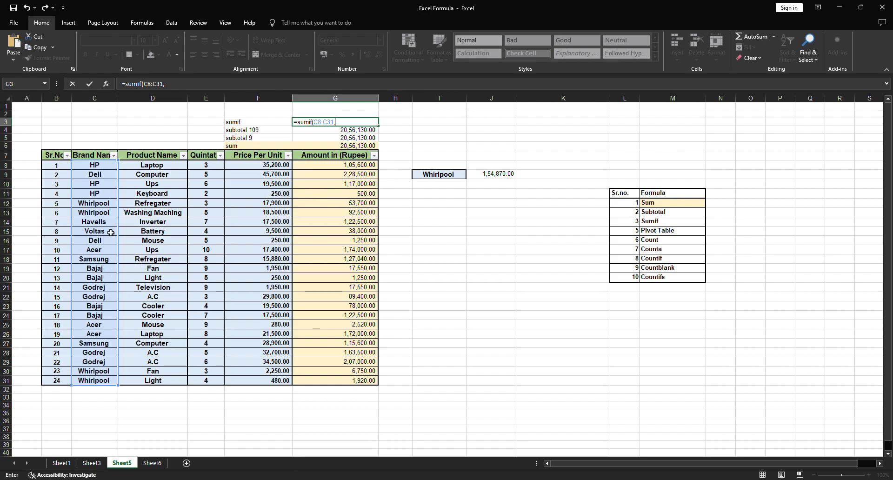
pyautogui.click(113, 206)
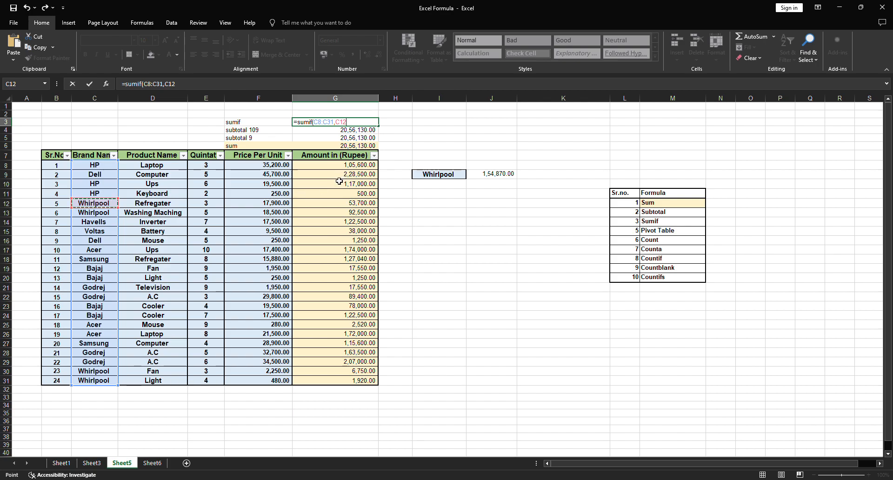
pyautogui.write(',')
pyautogui.moveTo(336, 168); pyautogui.dragTo(336, 382)
pyautogui.write(')')
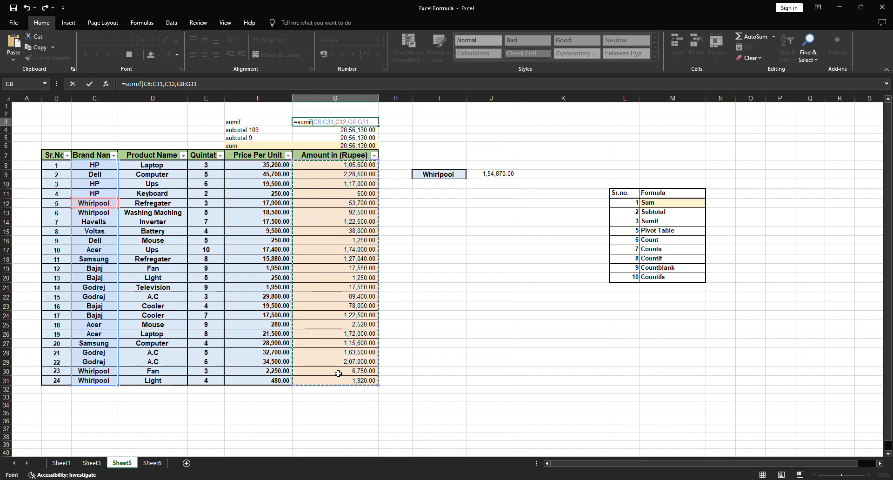
pyautogui.hotkey('ctrl', 'Return')
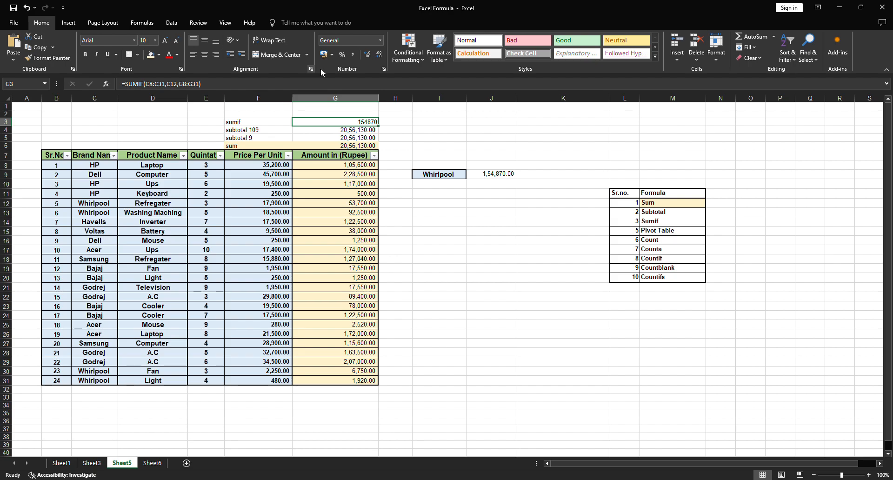
pyautogui.click(352, 55)
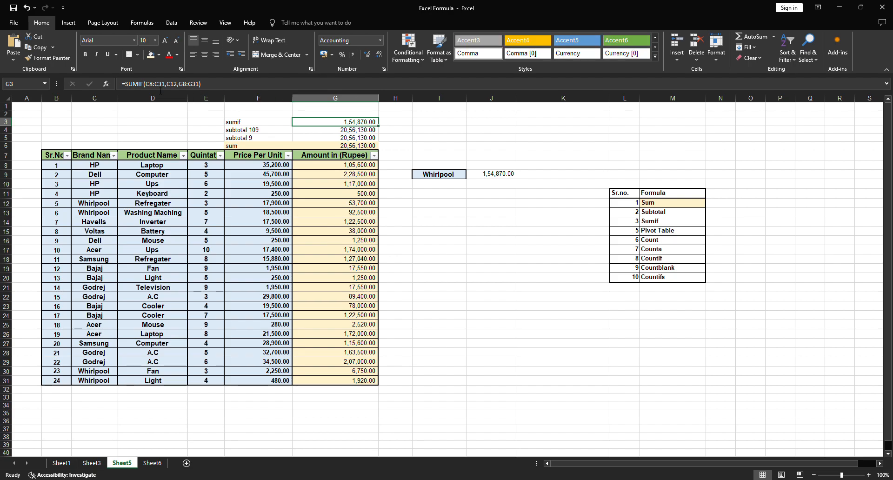
pyautogui.click(85, 55)
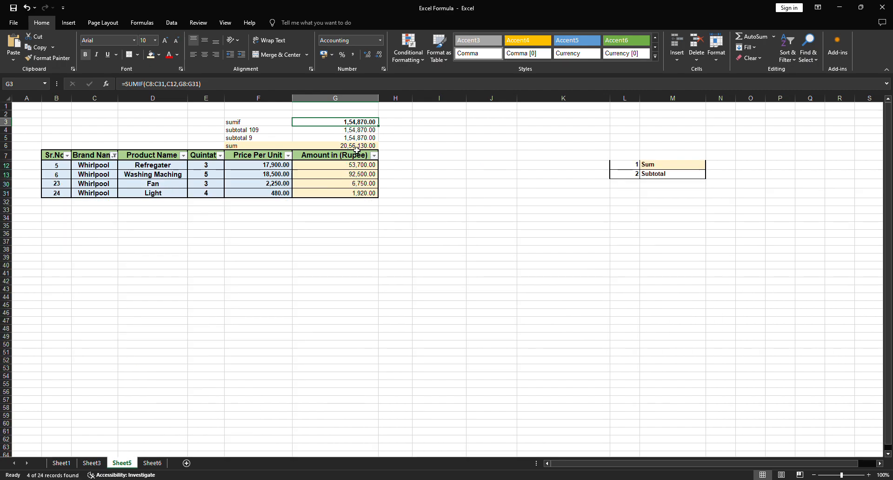
# Step: Compare the SUMIF total in G3 with the sum of the amounts filtered to Whirlpool, and clear the brand filter
pyautogui.moveTo(350, 165); pyautogui.dragTo(351, 193)
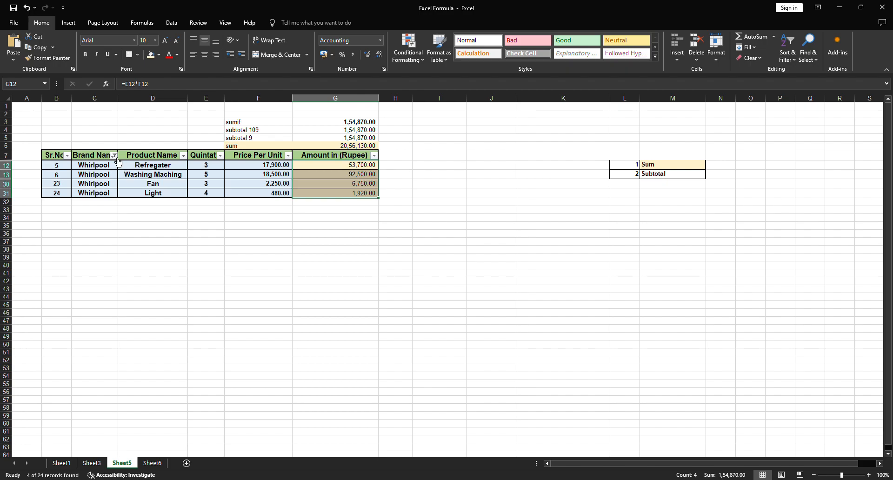
pyautogui.click(82, 351)
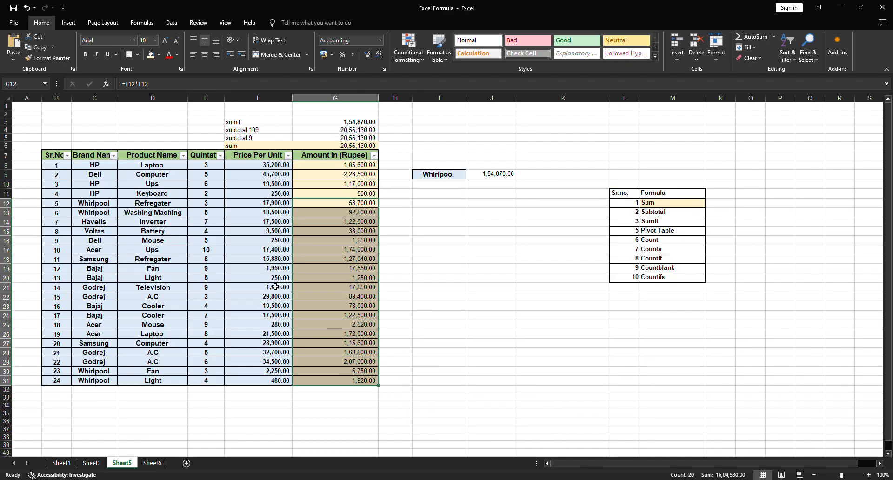
pyautogui.click(446, 222)
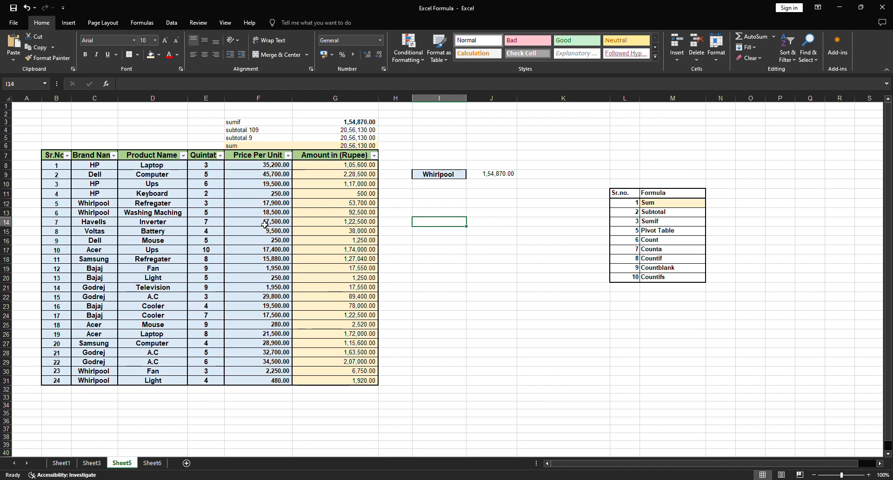
# Step: Count the numeric entries of the amount column with =COUNT(G8:G31) in G32 below the table
pyautogui.moveTo(56, 165); pyautogui.dragTo(70, 380)
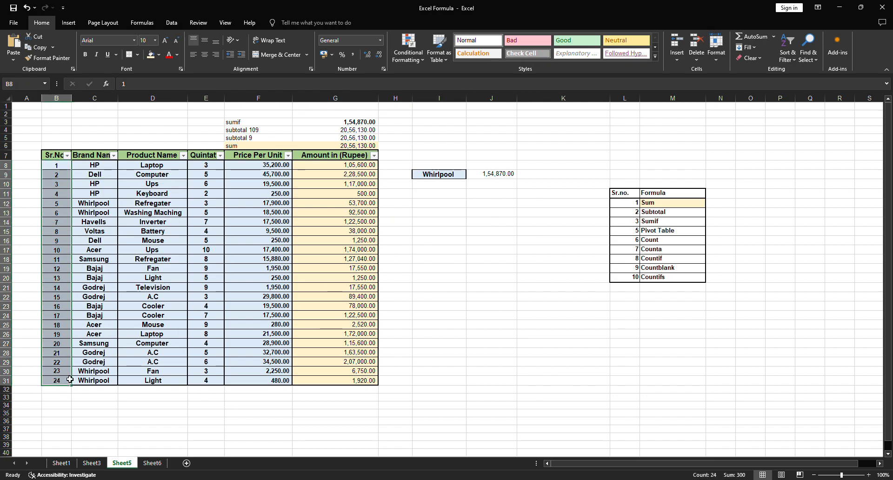
pyautogui.click(333, 397)
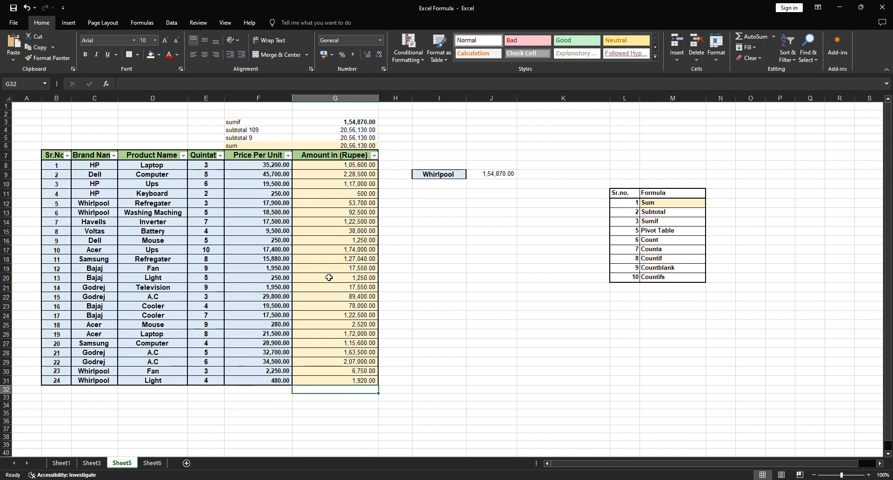
pyautogui.write('=count')
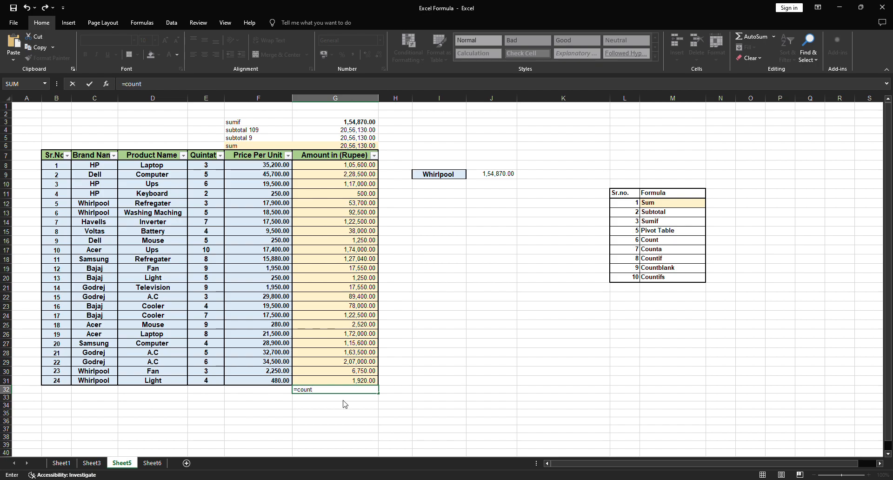
pyautogui.write('(')
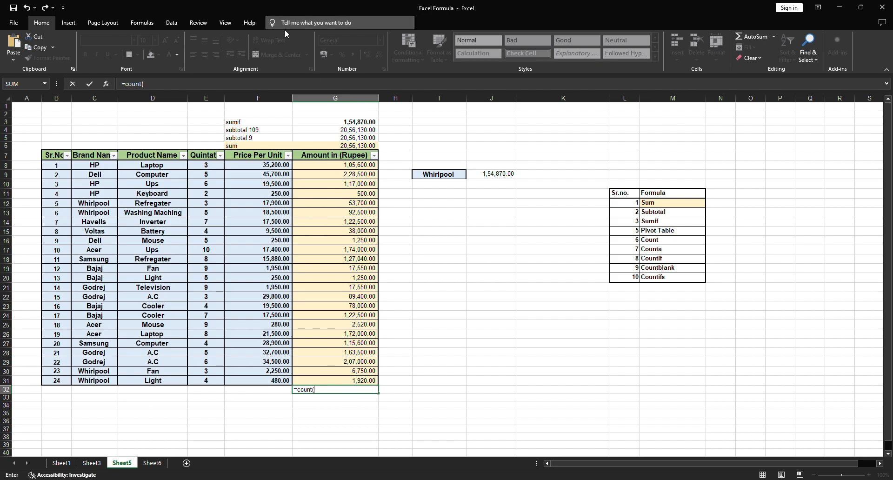
pyautogui.moveTo(358, 165); pyautogui.dragTo(335, 380)
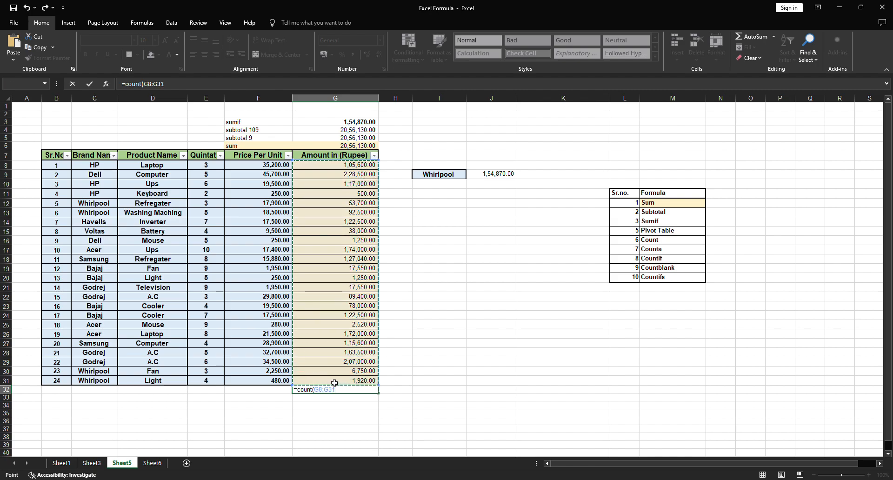
pyautogui.write(')')
pyautogui.press('Return')
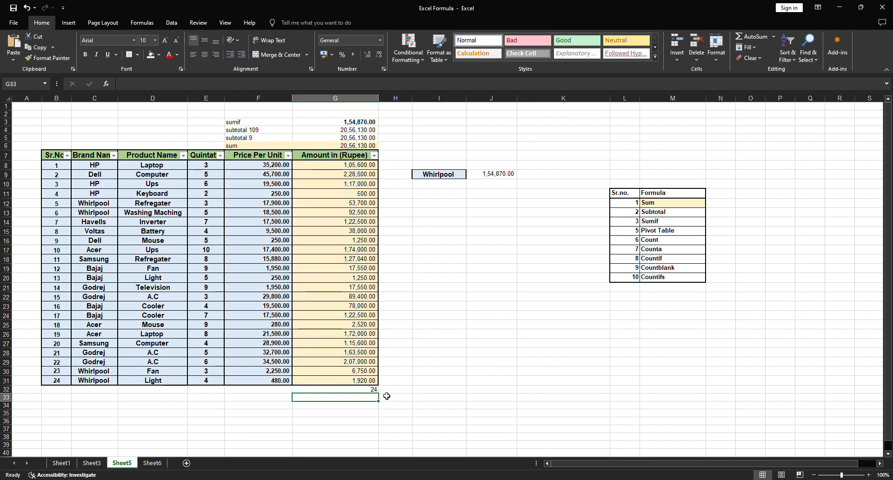
# Step: Label the amount count by entering "count" in F32
pyautogui.press('Up')
pyautogui.press('Left')
pyautogui.write('coun')
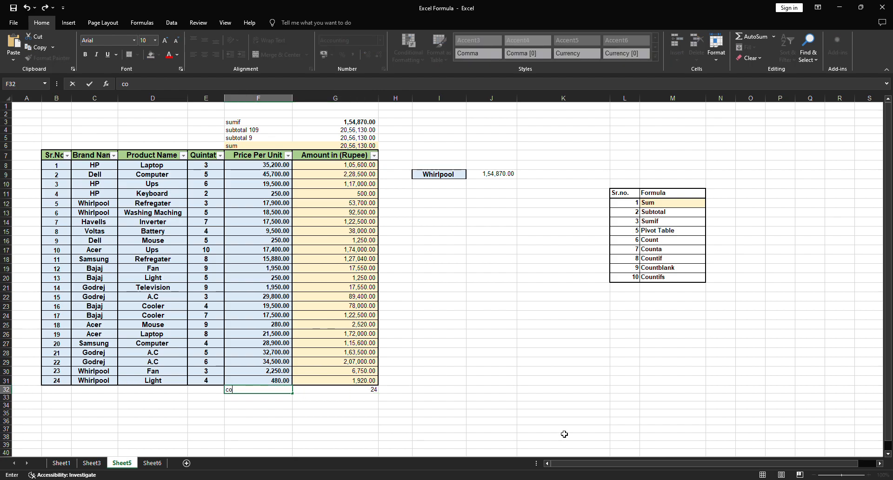
pyautogui.press('Return')
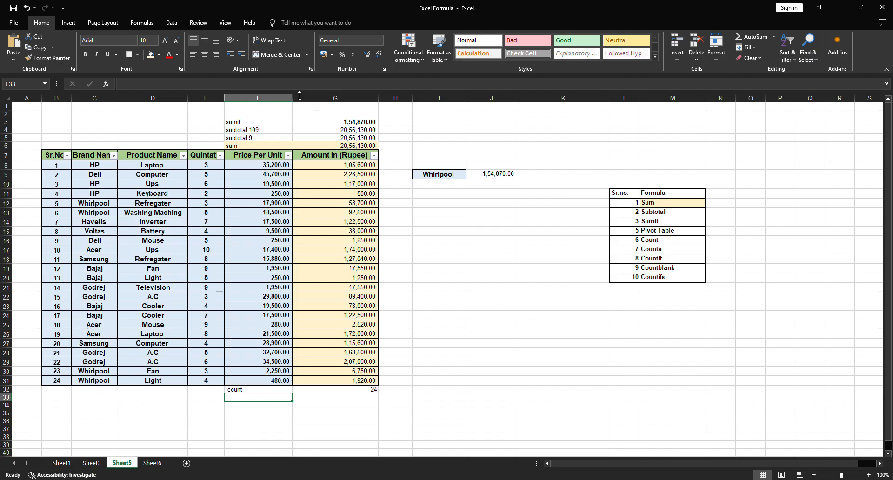
# Step: Enter =COUNT(D8:D31) in D32 for the product names, and compare its result with the selected text entries
pyautogui.click(153, 389)
pyautogui.write('=count')
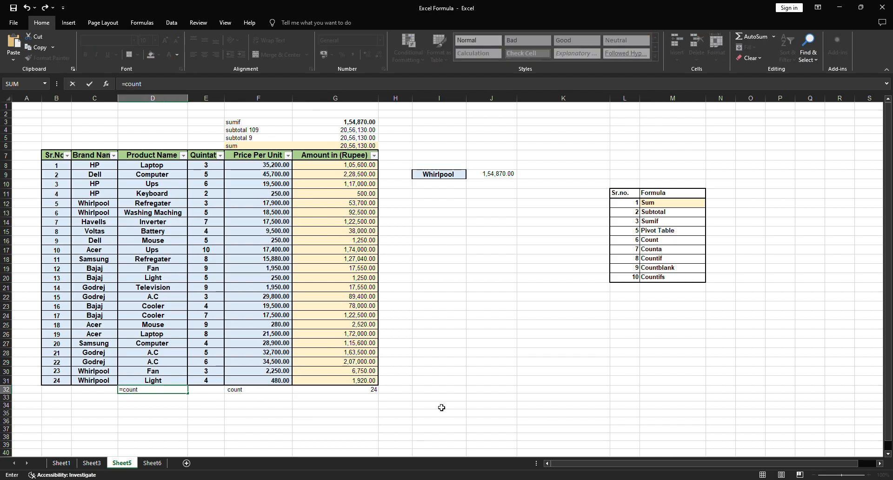
pyautogui.write('(')
pyautogui.moveTo(172, 165); pyautogui.dragTo(173, 382)
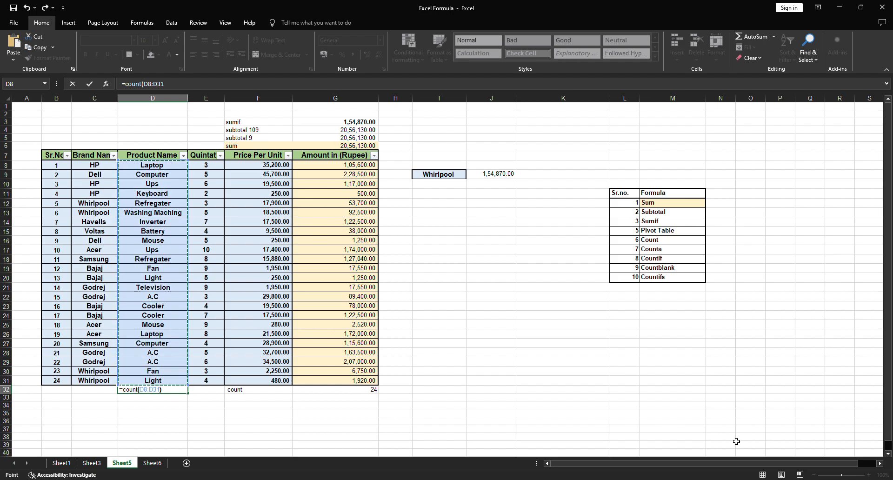
pyautogui.press('Return')
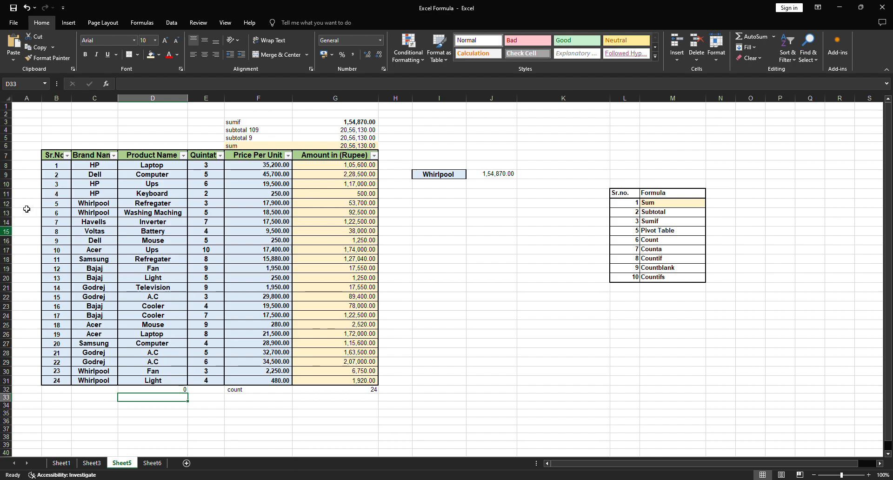
pyautogui.moveTo(172, 165); pyautogui.dragTo(172, 380)
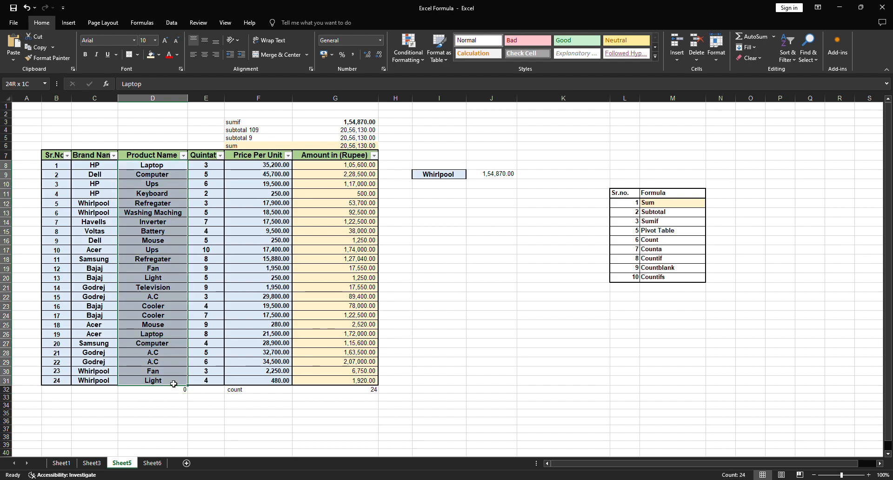
pyautogui.click(175, 389)
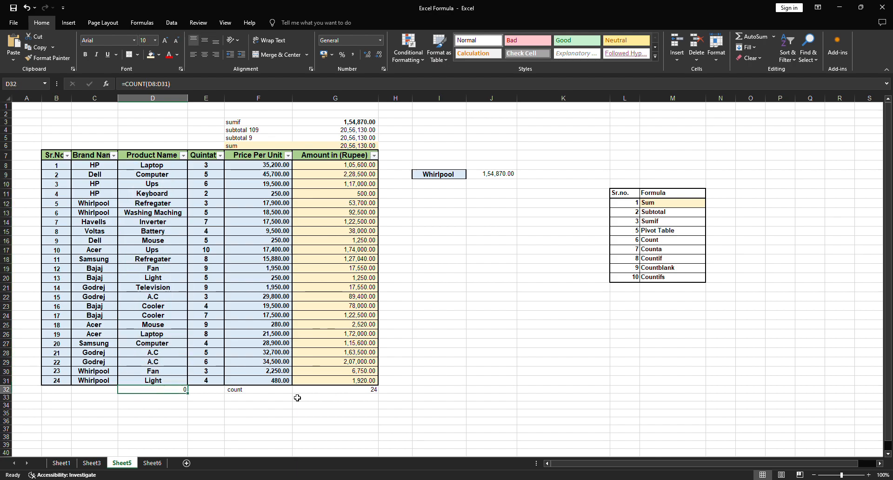
# Step: Change the product name formula in D32 to =COUNTA(D8:D31) so it counts text entries
pyautogui.doubleClick(166, 391)
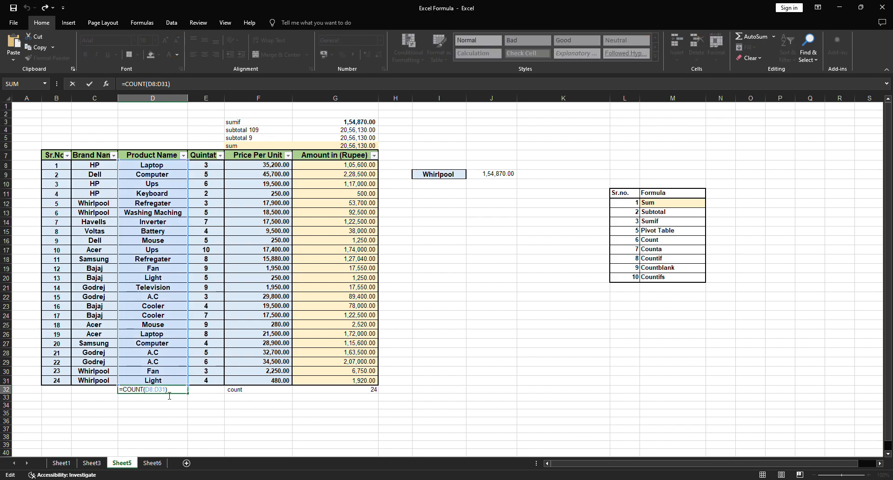
pyautogui.press('Left')
pyautogui.press('Left')
pyautogui.press('Left')
pyautogui.press('Left')
pyautogui.press('Left')
pyautogui.press('Left')
pyautogui.press('Left')
pyautogui.press('Left')
pyautogui.write('a')
pyautogui.press('Return')
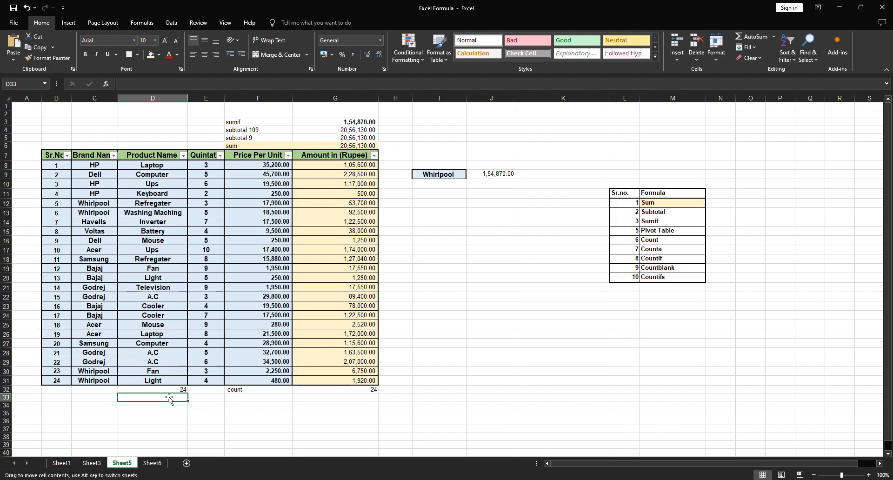
# Step: Compare the COUNTA result in D32 with the selected entries of the product name and price columns
pyautogui.click(187, 391)
pyautogui.moveTo(171, 175); pyautogui.dragTo(176, 379)
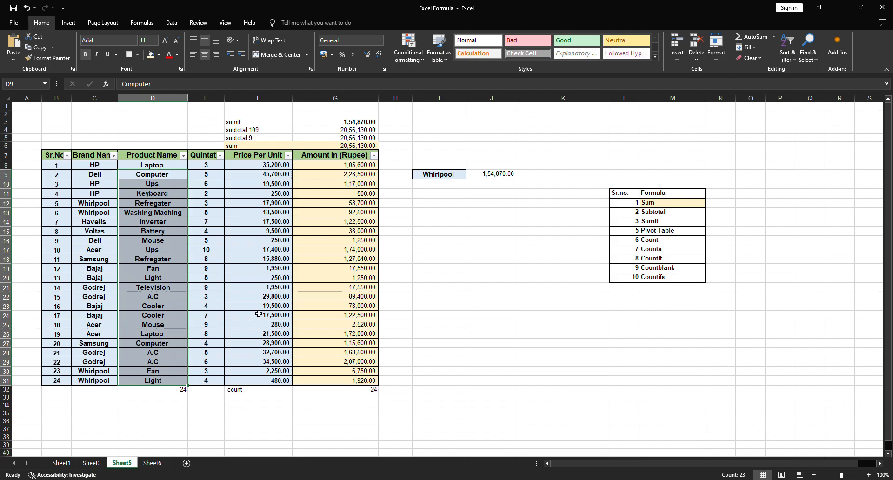
pyautogui.moveTo(120, 164); pyautogui.dragTo(156, 383)
pyautogui.click(183, 390)
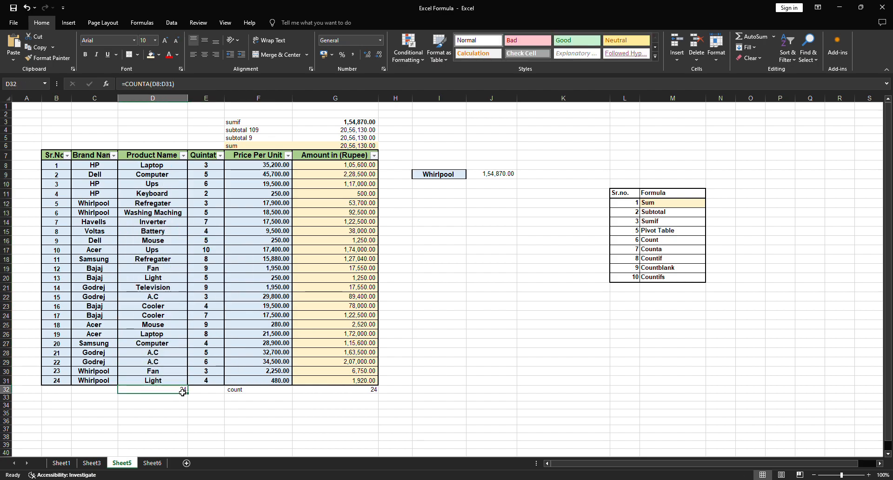
pyautogui.click(259, 396)
pyautogui.moveTo(274, 165); pyautogui.dragTo(273, 381)
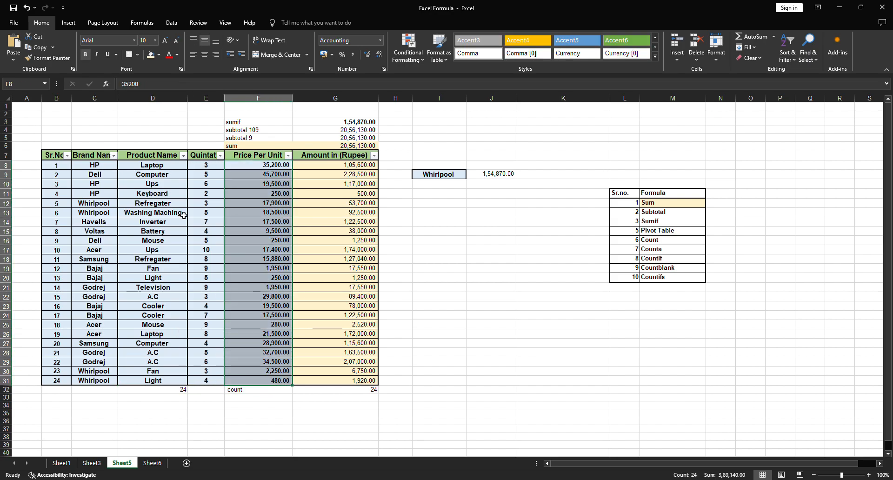
pyautogui.moveTo(164, 166); pyautogui.dragTo(185, 380)
pyautogui.click(256, 392)
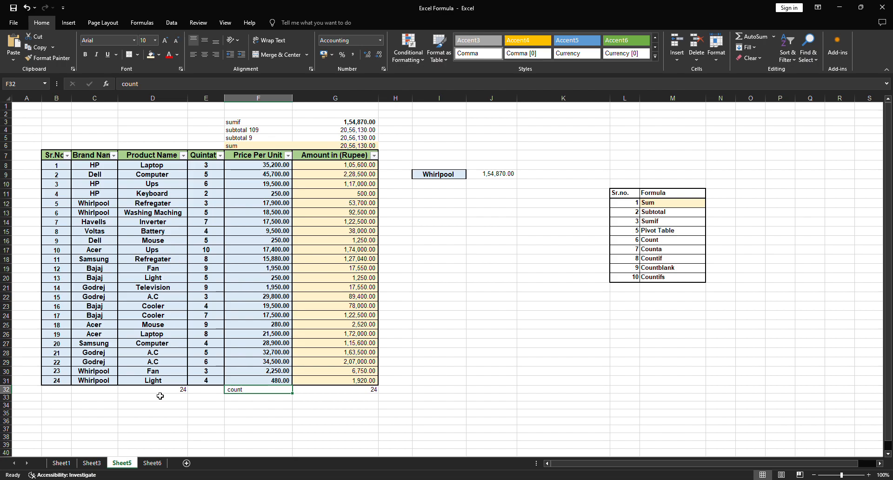
# Step: Label the product name count by entering "counta" in C32
pyautogui.click(108, 391)
pyautogui.write('coun')
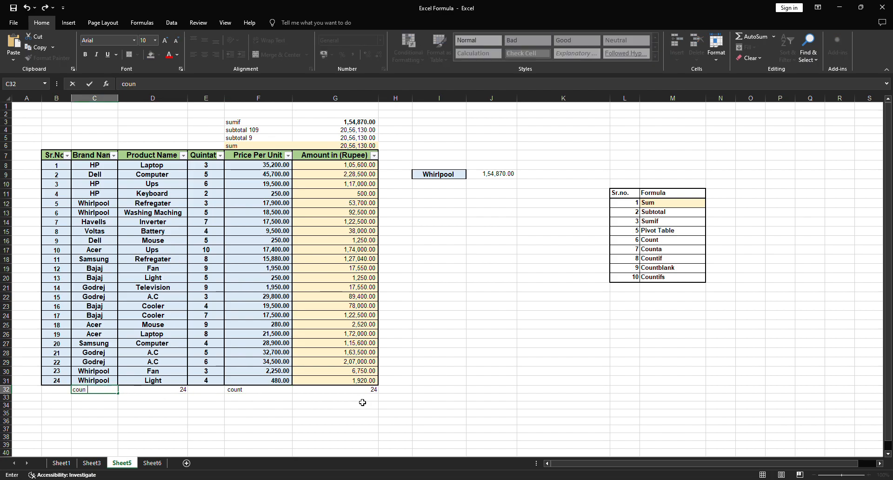
pyautogui.press('Return')
# Step: Count the empty cells of the price column with =COUNTBLANK(F8:F31) in F33, and check the entered formula
pyautogui.press('Right')
pyautogui.press('Right')
pyautogui.press('Right')
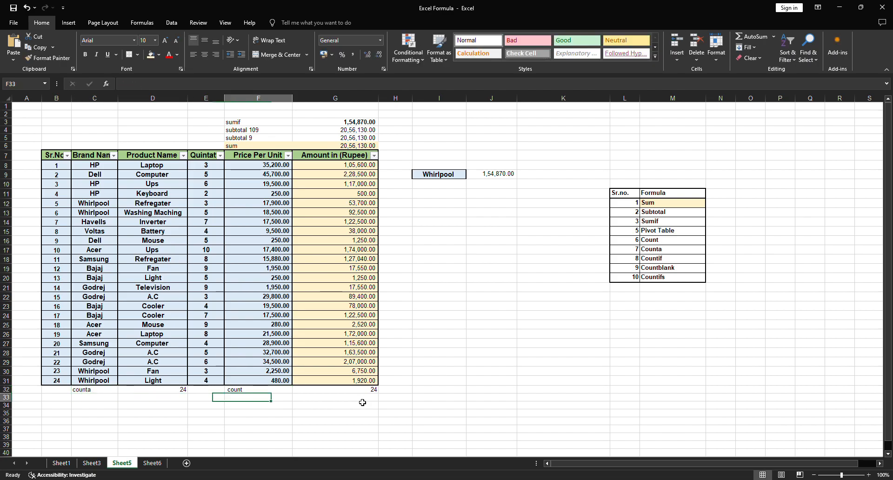
pyautogui.write('=count')
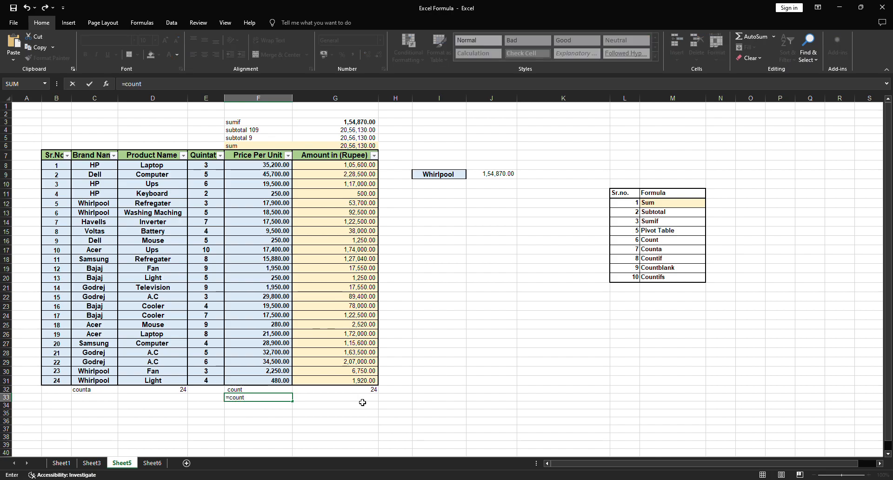
pyautogui.write('b')
pyautogui.press('Tab')
pyautogui.moveTo(280, 170); pyautogui.dragTo(268, 381)
pyautogui.write(')')
pyautogui.press('Return')
pyautogui.click(278, 399)
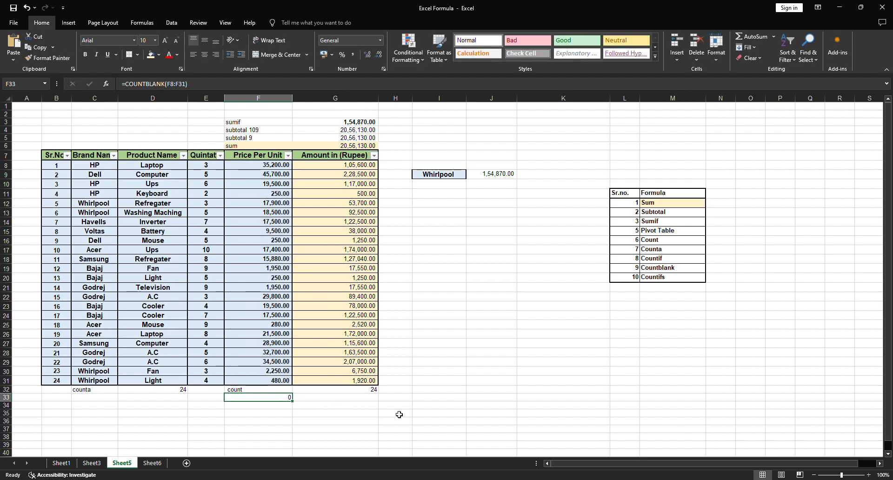
# Step: Clear the price in F23 and then the prices in F17:F23 to test the COUNTBLANK formula
pyautogui.click(274, 308)
pyautogui.press('Delete')
pyautogui.click(284, 414)
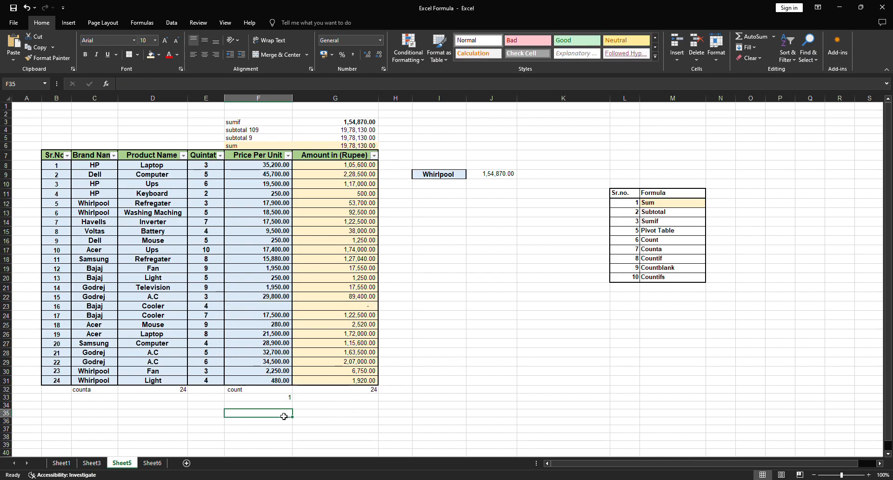
pyautogui.moveTo(259, 250); pyautogui.dragTo(270, 307)
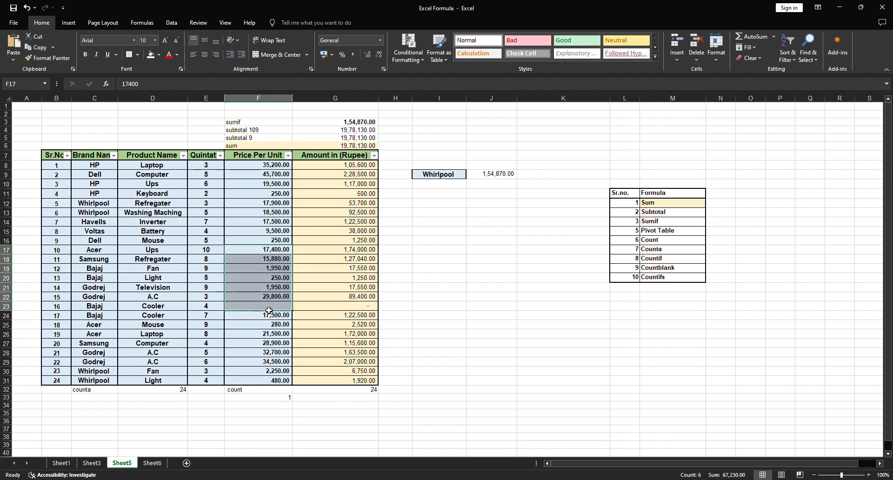
pyautogui.press('Delete')
pyautogui.click(431, 334)
pyautogui.click(285, 413)
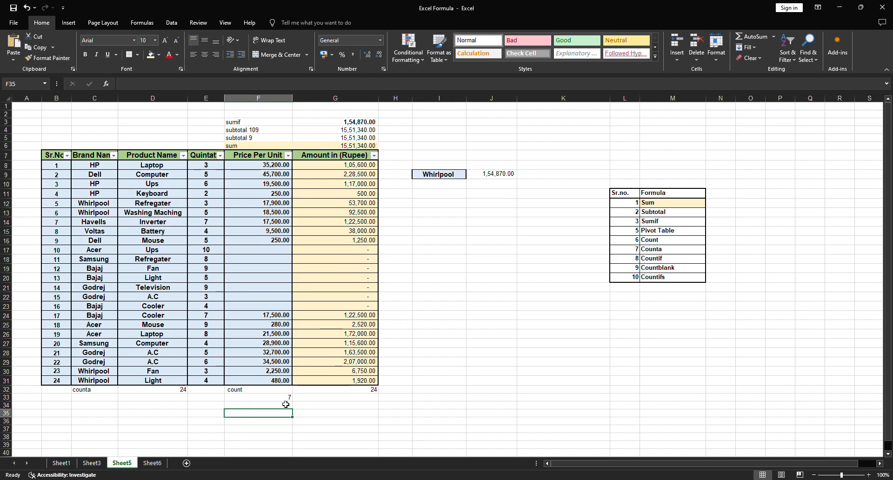
# Step: Undo the deletions in the Price Per Unit column
pyautogui.moveTo(207, 252); pyautogui.dragTo(209, 304)
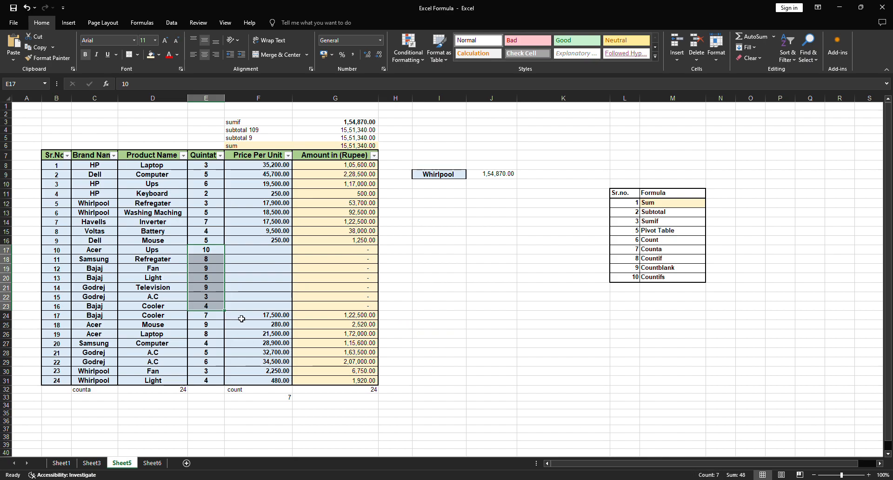
pyautogui.hotkey('ctrl', 'z')
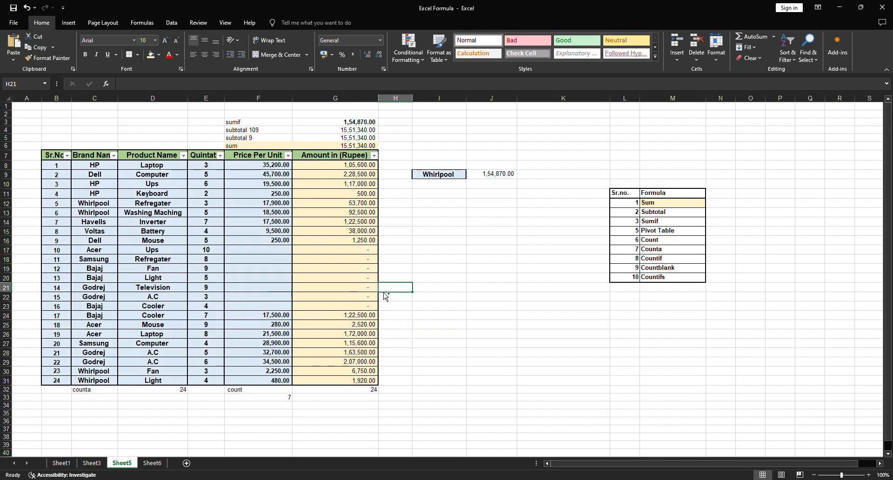
pyautogui.hotkey('ctrl', 'z')
pyautogui.click(460, 335)
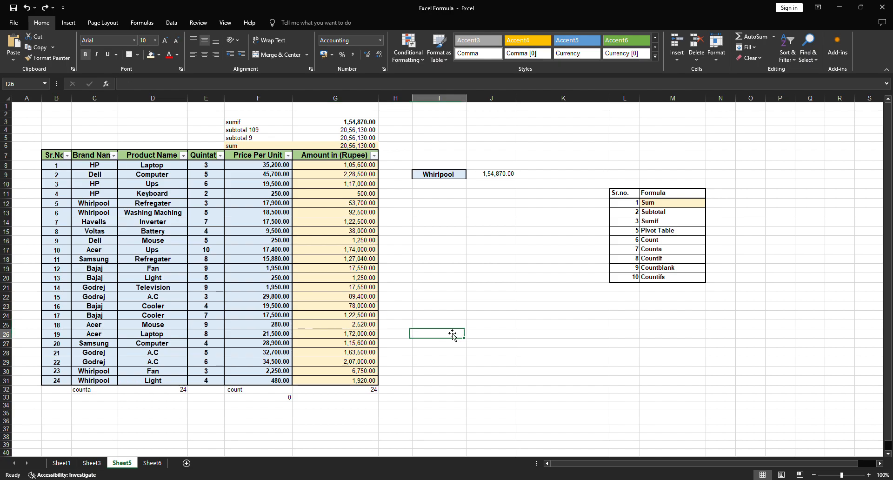
# Step: Review the COUNTA, COUNT and COUNTBLANK results in rows 32 and 33 below the table
pyautogui.click(254, 399)
pyautogui.moveTo(79, 393); pyautogui.dragTo(352, 398)
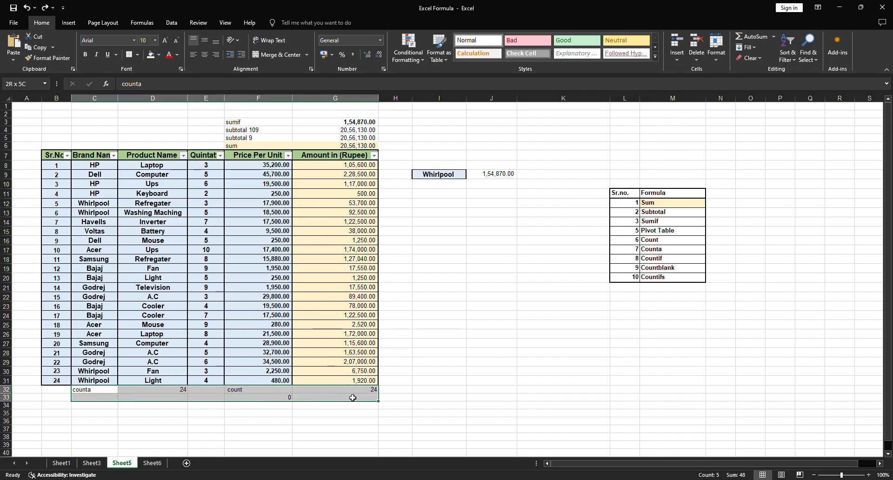
pyautogui.click(565, 352)
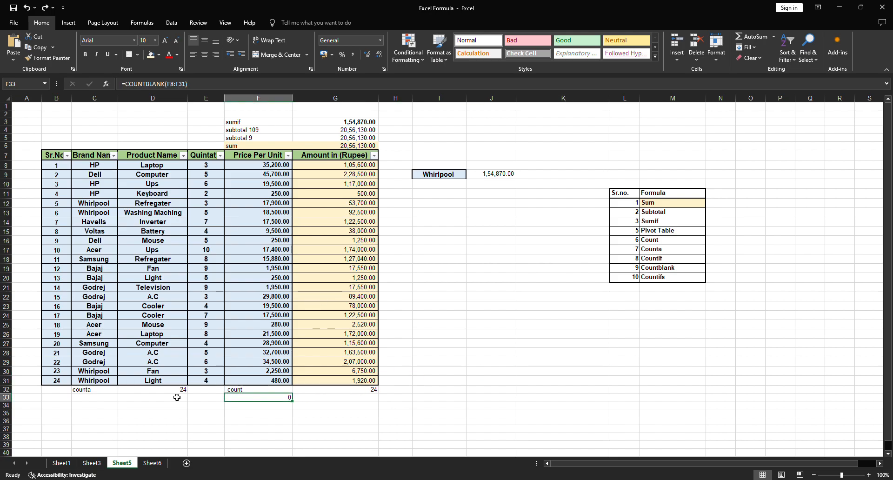
pyautogui.click(395, 297)
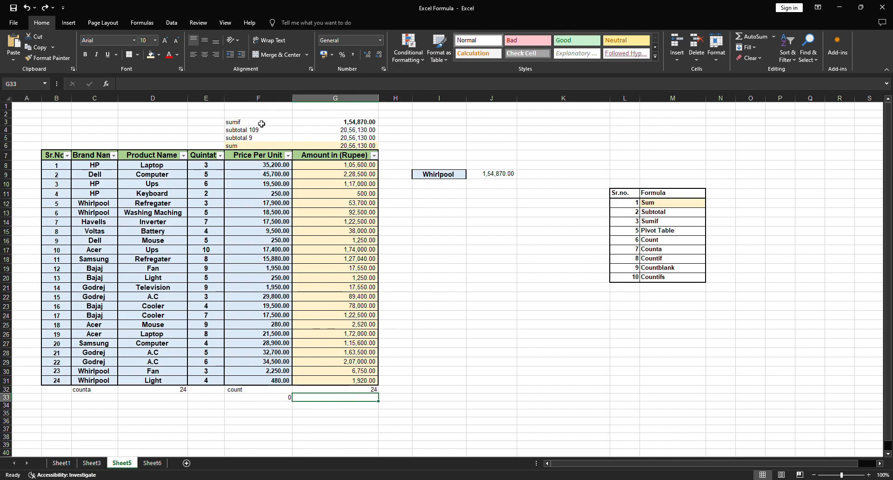
# Step: Enter the label "sumproduct" in F2 above the sumif label
pyautogui.click(258, 115)
pyautogui.write('=s')
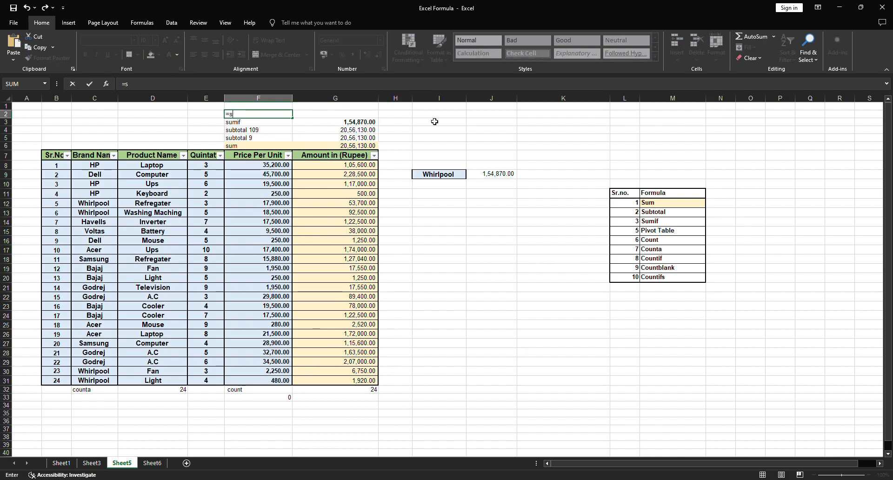
pyautogui.press('BackSpace')
pyautogui.press('BackSpace')
pyautogui.press('BackSpace')
pyautogui.press('BackSpace')
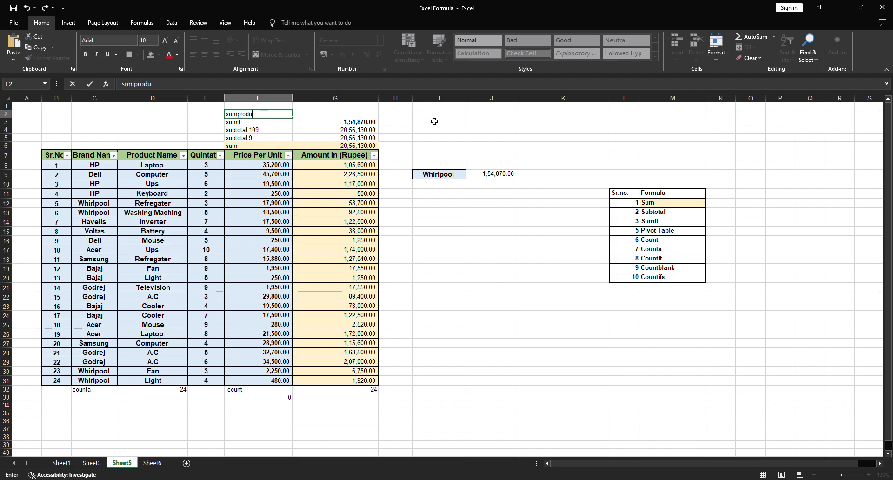
pyautogui.press('Tab')
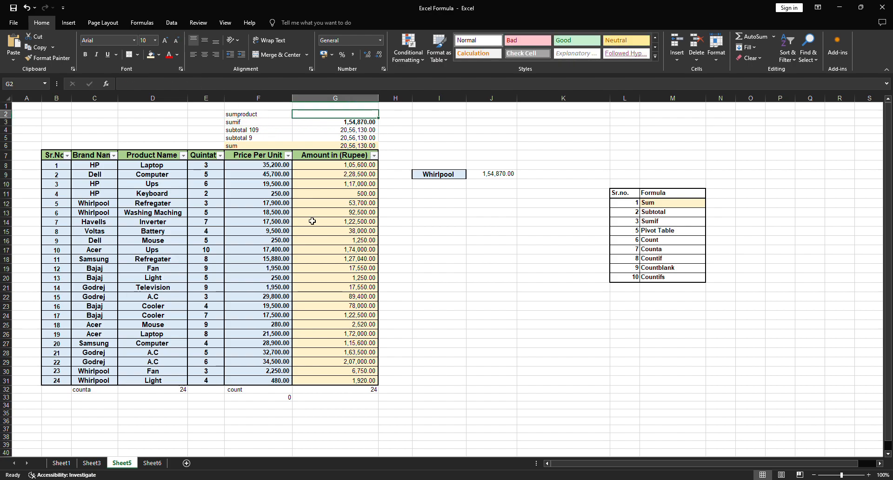
# Step: Examine the amount column, its SUM formula in G6, and the quantity and price columns
pyautogui.moveTo(331, 161); pyautogui.dragTo(374, 382)
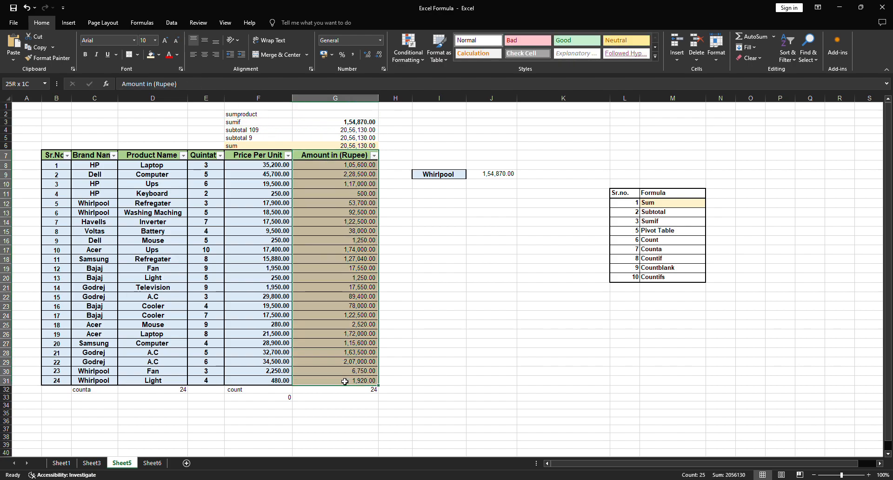
pyautogui.click(356, 146)
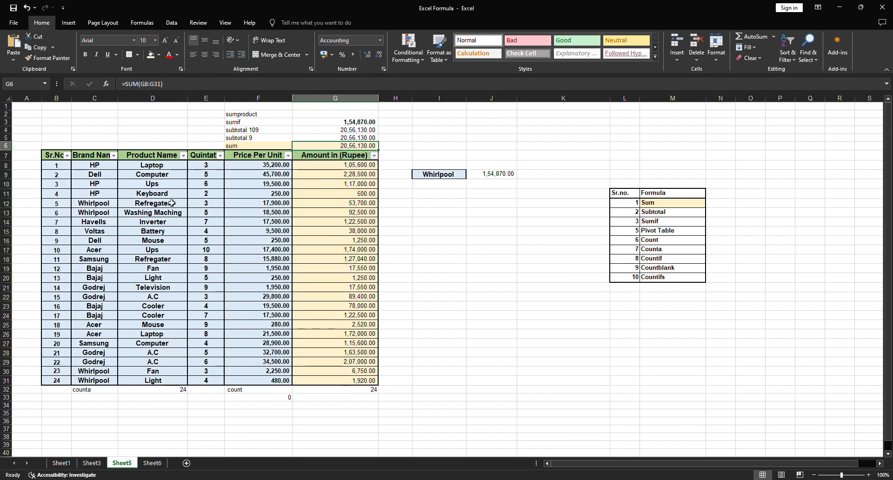
pyautogui.moveTo(206, 165); pyautogui.dragTo(207, 380)
pyautogui.moveTo(260, 165); pyautogui.dragTo(280, 382)
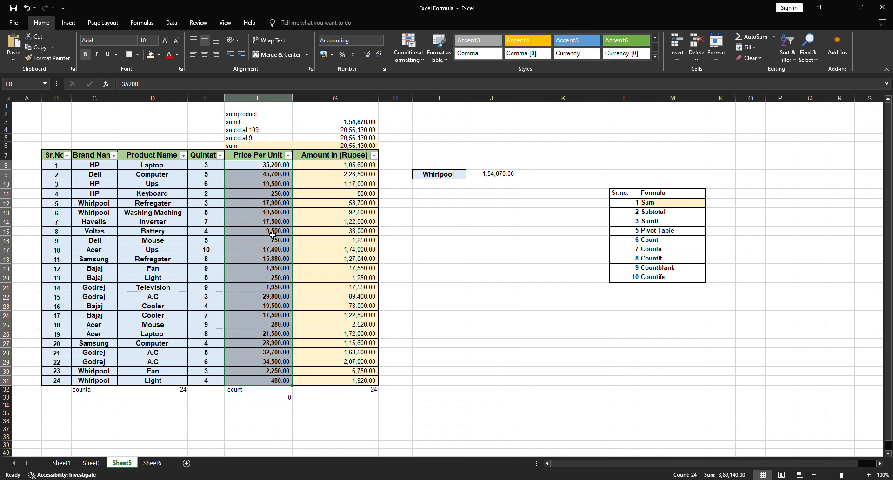
# Step: Enter =SUMPRODUCT(E8:E30,F8:F31) in G2 to multiply quantities by unit prices
pyautogui.click(337, 115)
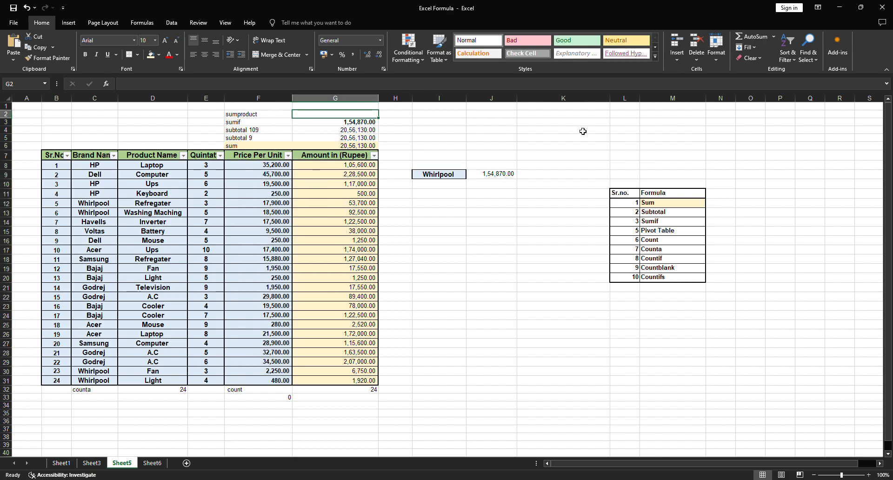
pyautogui.write('=')
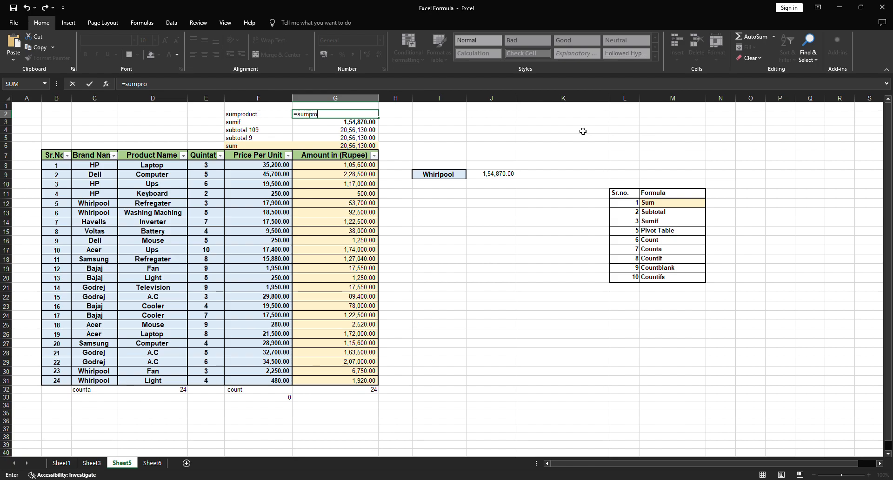
pyautogui.write('sumpro')
pyautogui.press('Tab')
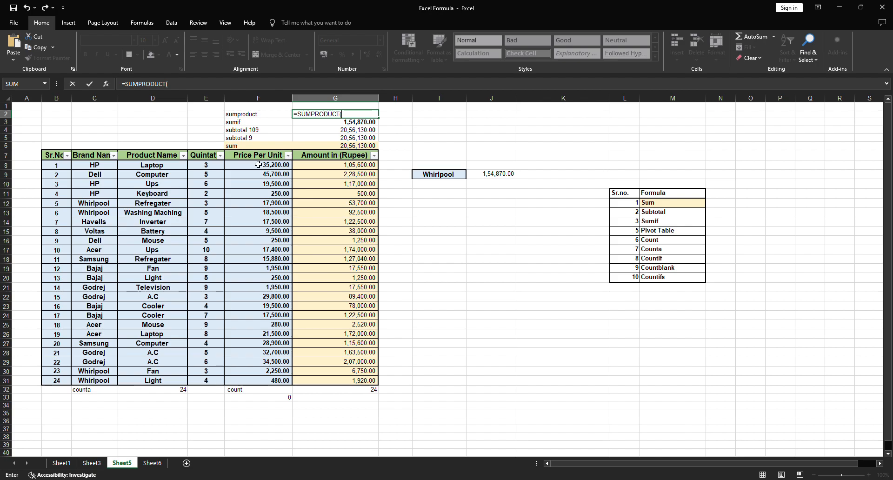
pyautogui.moveTo(207, 166); pyautogui.dragTo(218, 371)
pyautogui.write(',')
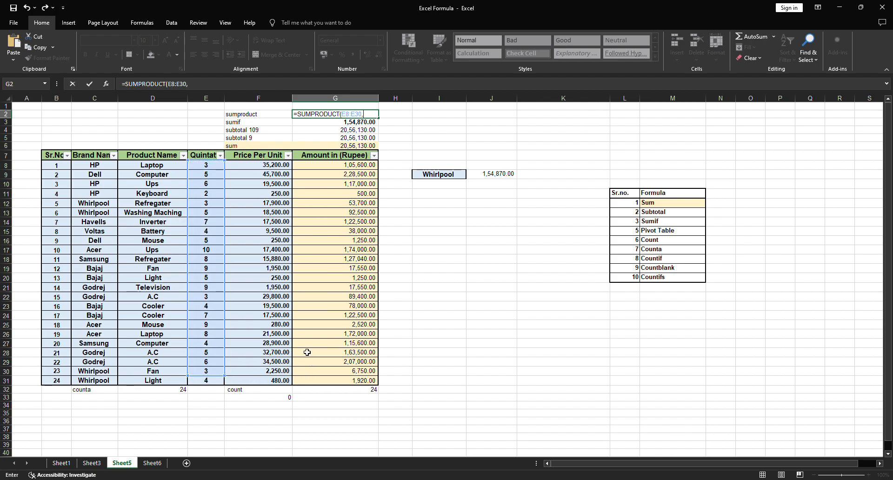
pyautogui.moveTo(268, 166); pyautogui.dragTo(274, 382)
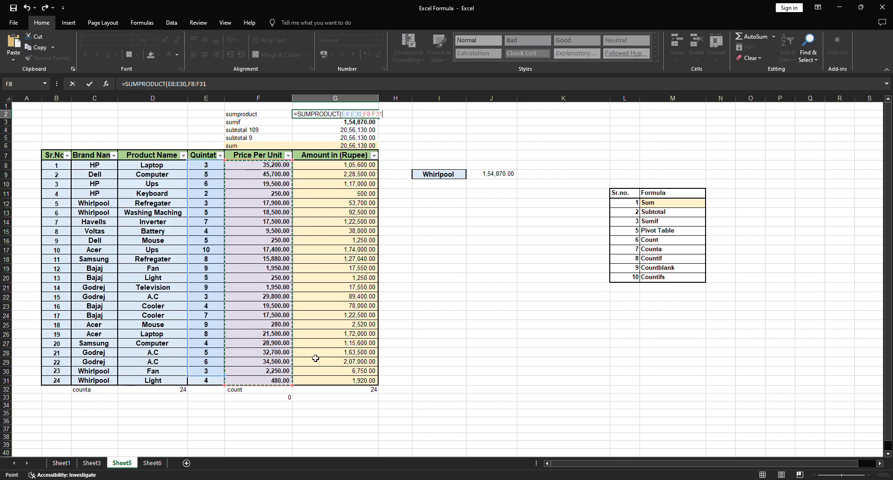
pyautogui.write(')')
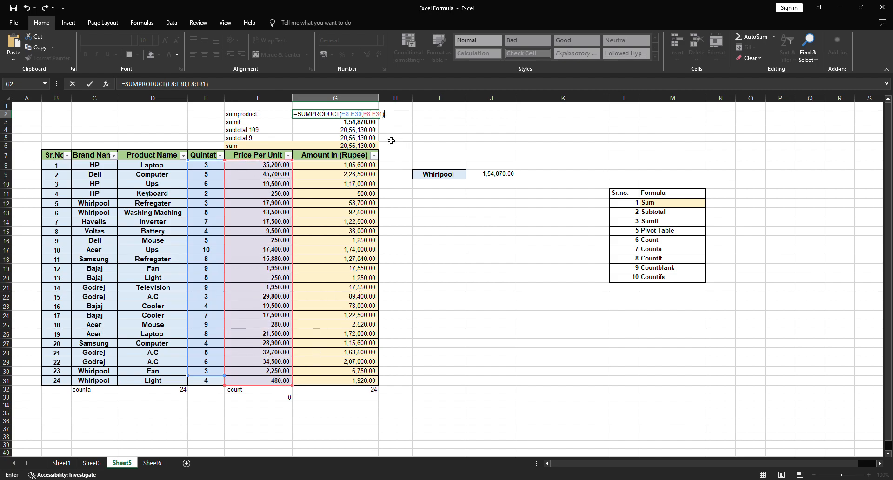
pyautogui.press('Return')
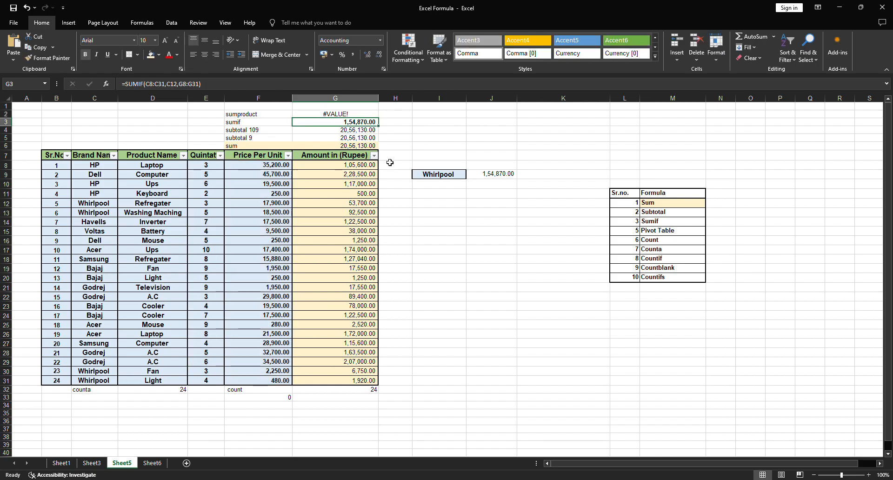
# Step: Extend the quantity range of the SUMPRODUCT formula in G2 to E8:E31
pyautogui.doubleClick(338, 114)
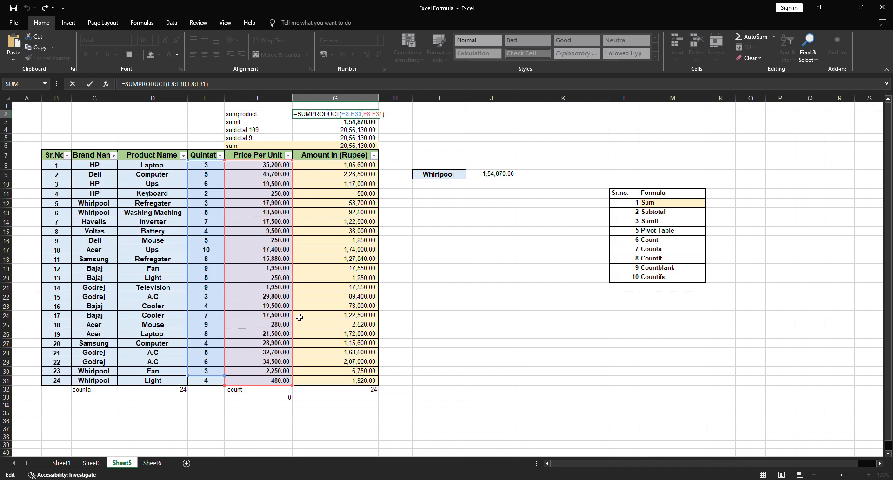
pyautogui.moveTo(225, 376); pyautogui.dragTo(227, 388)
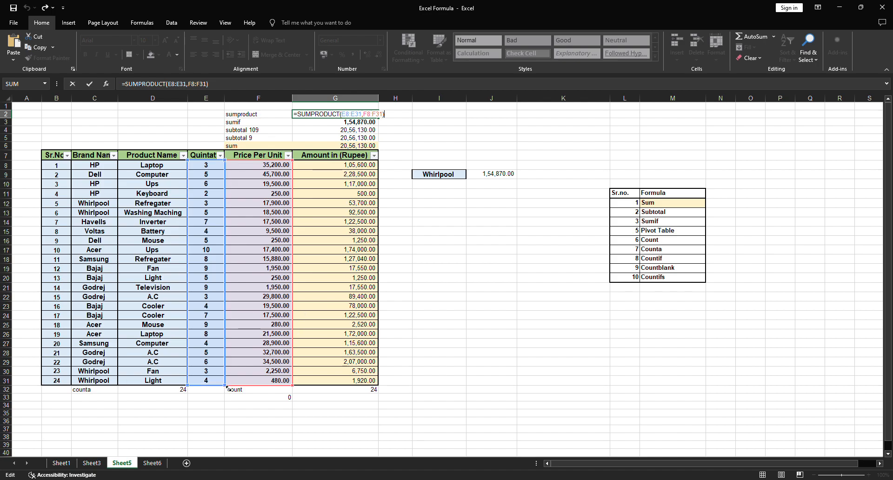
pyautogui.press('Return')
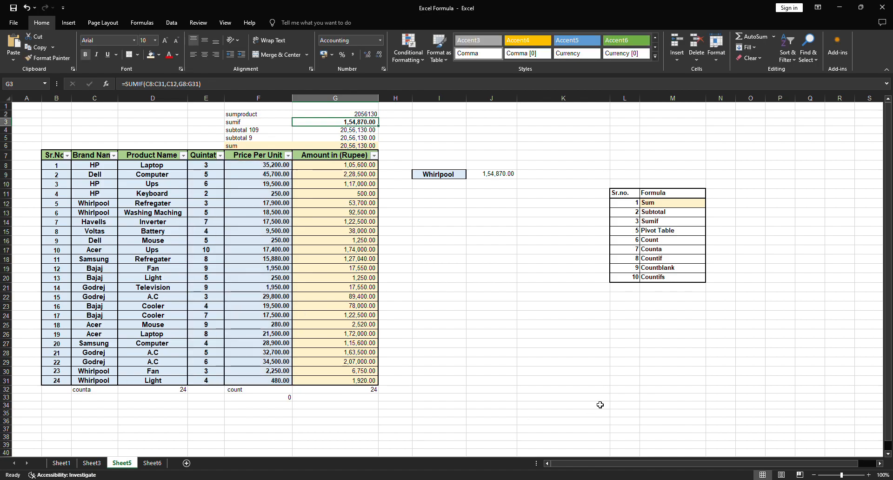
# Step: Apply the comma number style to the SUMPRODUCT result in G2
pyautogui.press('Up')
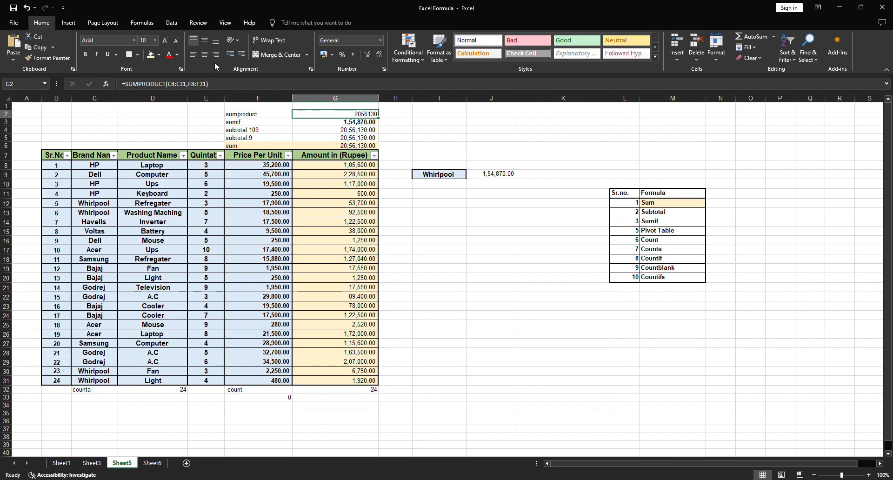
pyautogui.click(353, 55)
pyautogui.click(401, 157)
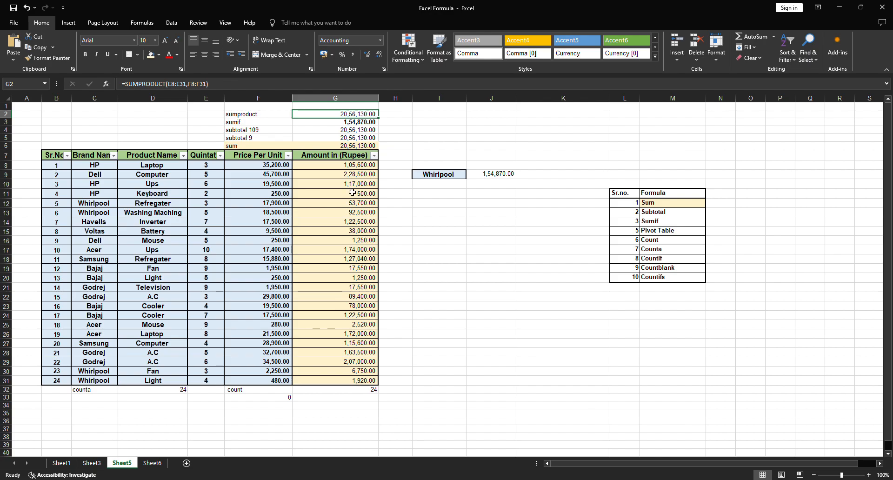
# Step: Compare the sum of the amounts in G8:G31 with the SUMPRODUCT result in G2
pyautogui.click(221, 166)
pyautogui.click(333, 169)
pyautogui.moveTo(337, 169); pyautogui.dragTo(338, 383)
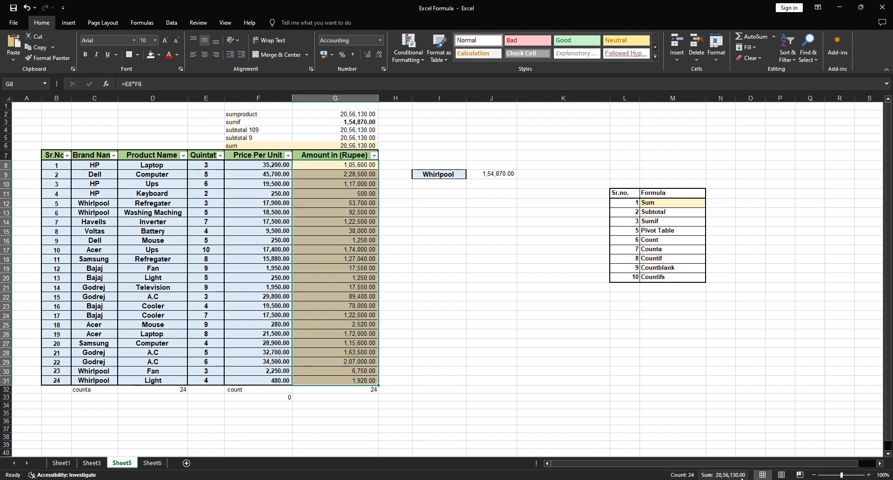
pyautogui.click(325, 115)
pyautogui.click(236, 114)
pyautogui.press('Right')
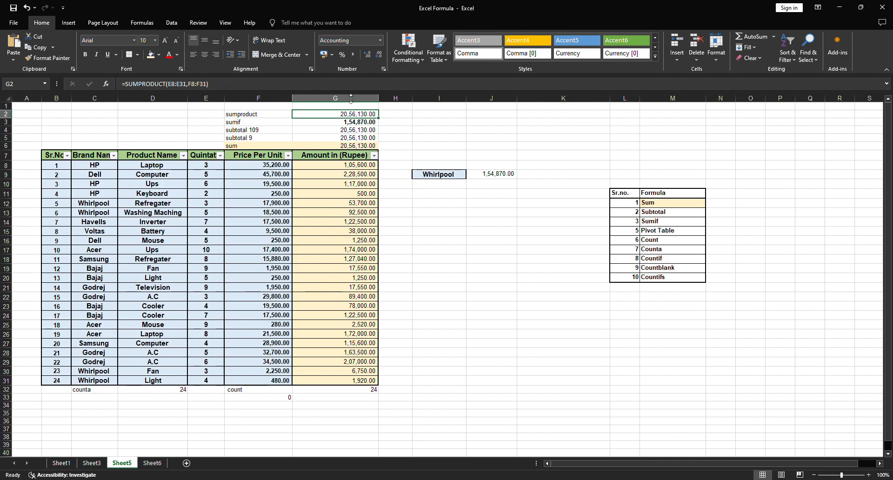
# Step: Hide the Amount in (Rupee) column G
pyautogui.click(355, 99)
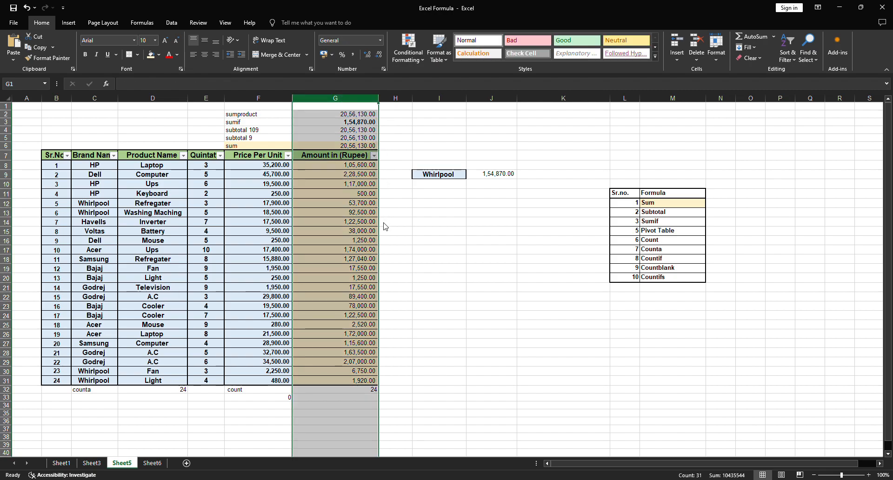
pyautogui.click(383, 235)
pyautogui.click(312, 146)
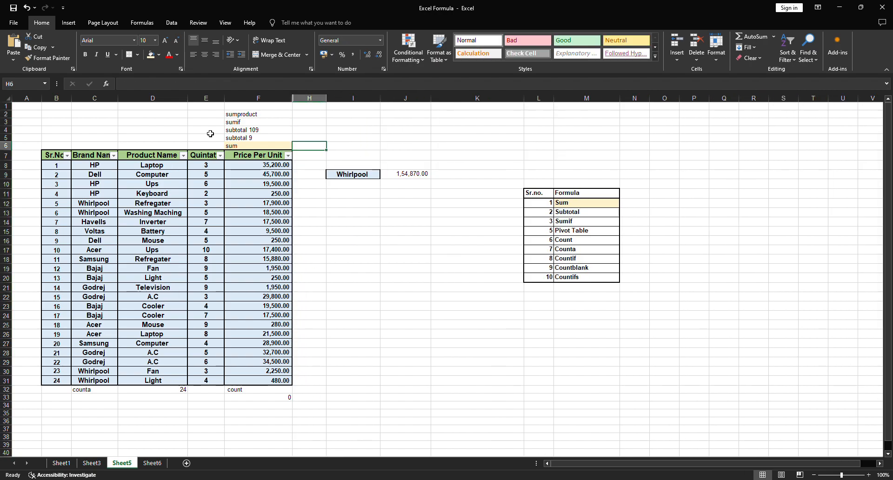
# Step: Enter =SUMPRODUCT(E8:E31,F8:F31) in E2 to total quantity times unit price without the amount column
pyautogui.click(211, 120)
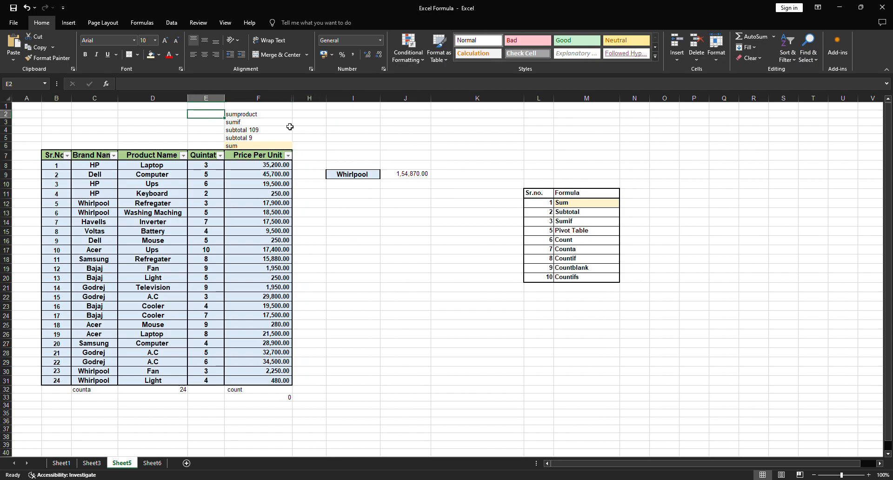
pyautogui.write('=sum')
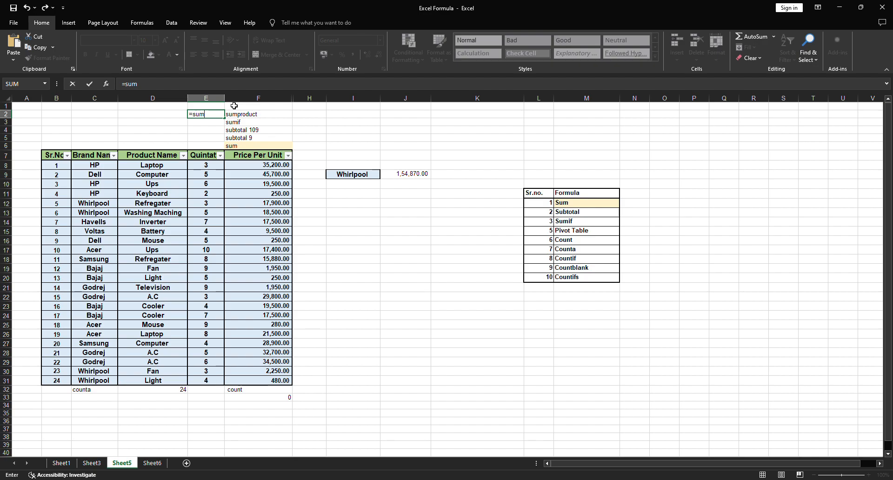
pyautogui.write('prod')
pyautogui.press('Tab')
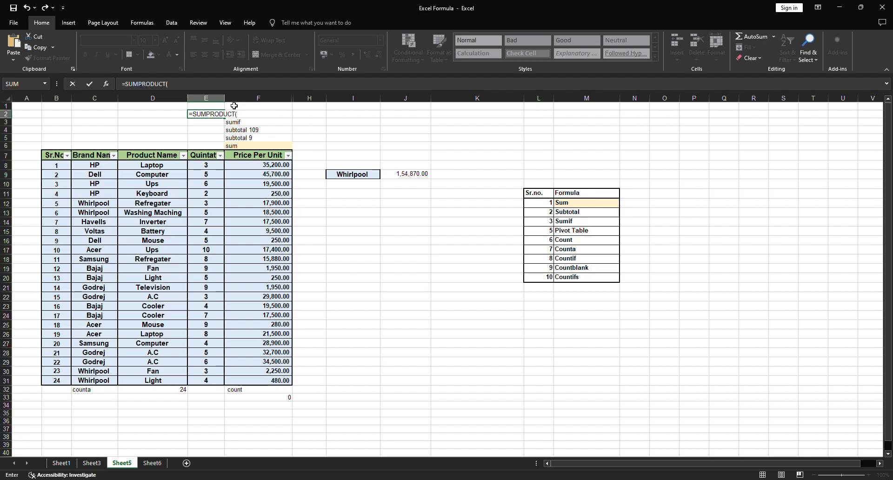
pyautogui.moveTo(207, 165); pyautogui.dragTo(205, 384)
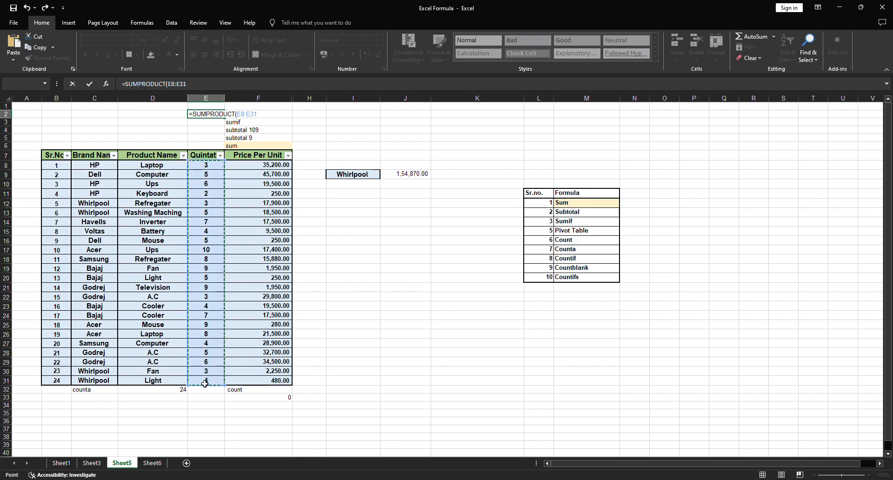
pyautogui.write(',')
pyautogui.moveTo(255, 166); pyautogui.dragTo(258, 384)
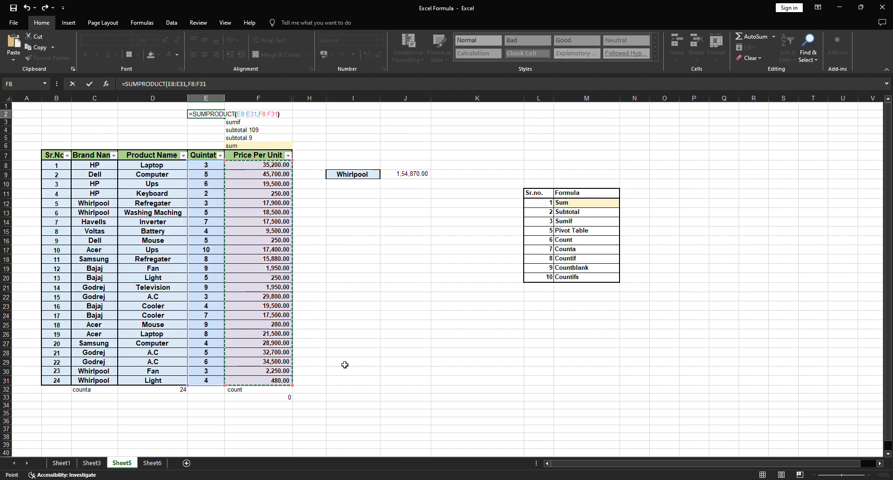
pyautogui.press('Return')
pyautogui.press('Up')
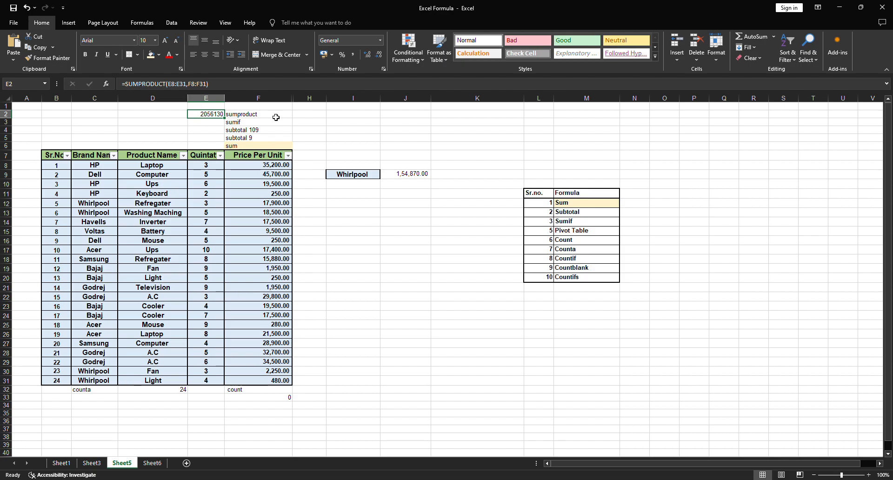
# Step: Apply the comma number style to E2 and fit column E's width to its contents
pyautogui.click(353, 55)
pyautogui.doubleClick(225, 99)
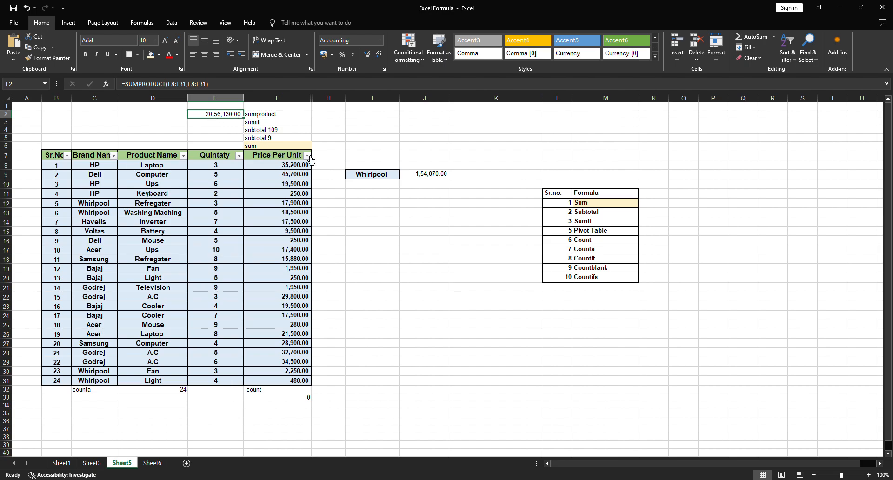
# Step: Try to unhide column G, and undo that attempt together with E2's comma style and column E's width change
pyautogui.moveTo(309, 109); pyautogui.dragTo(326, 107)
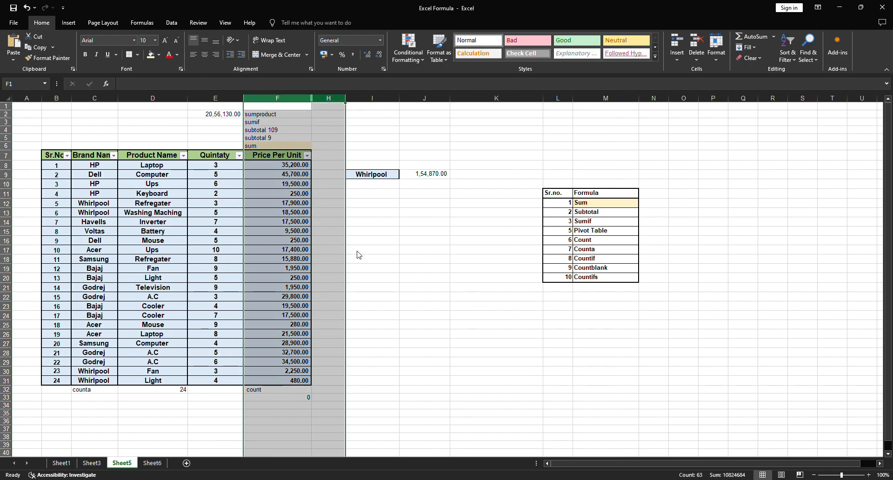
pyautogui.hotkey('ctrl', '0')
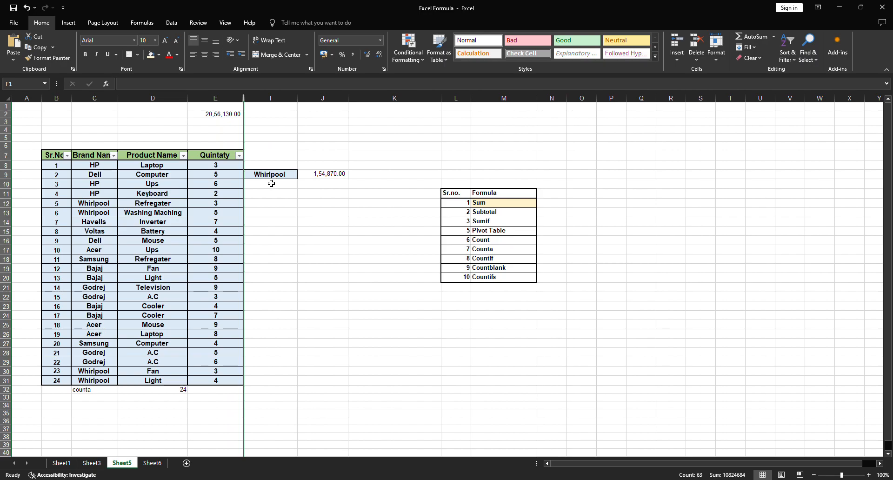
pyautogui.hotkey('ctrl', 'z')
pyautogui.hotkey('ctrl', 'z')
pyautogui.hotkey('ctrl', 'z')
pyautogui.hotkey('ctrl', 'z')
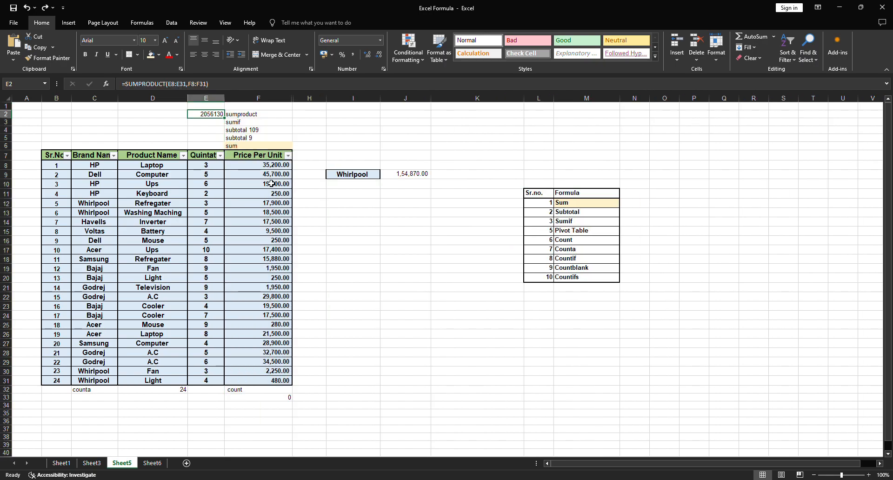
# Step: Unhide column G between columns F and H
pyautogui.moveTo(282, 109); pyautogui.dragTo(324, 101)
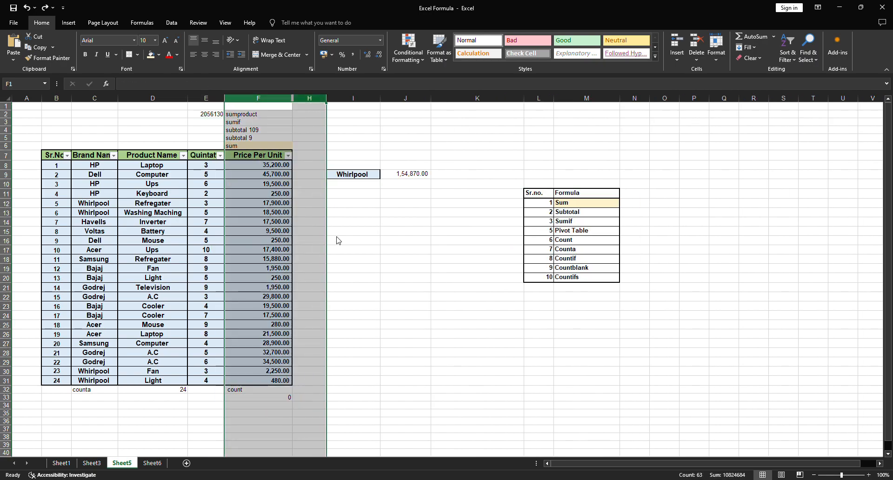
pyautogui.click(342, 251)
pyautogui.click(477, 271)
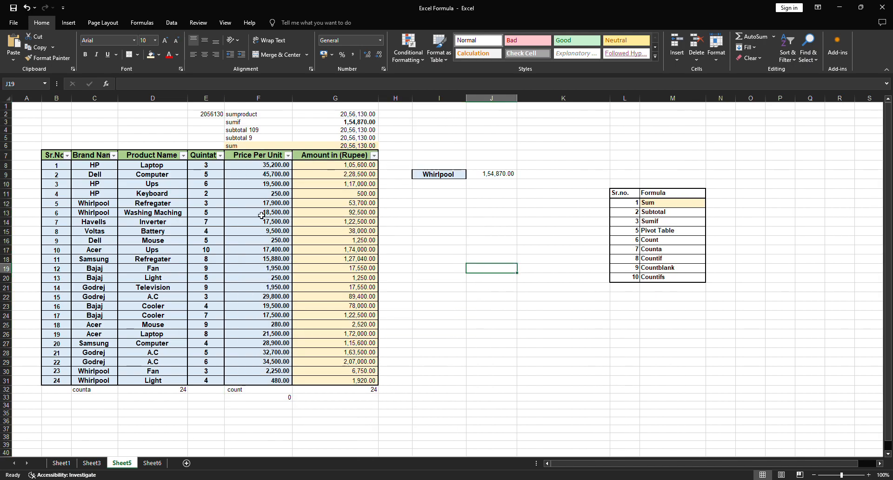
# Step: Examine the product table in B7:G31, its column headers and its quantity values
pyautogui.moveTo(60, 158); pyautogui.dragTo(326, 383)
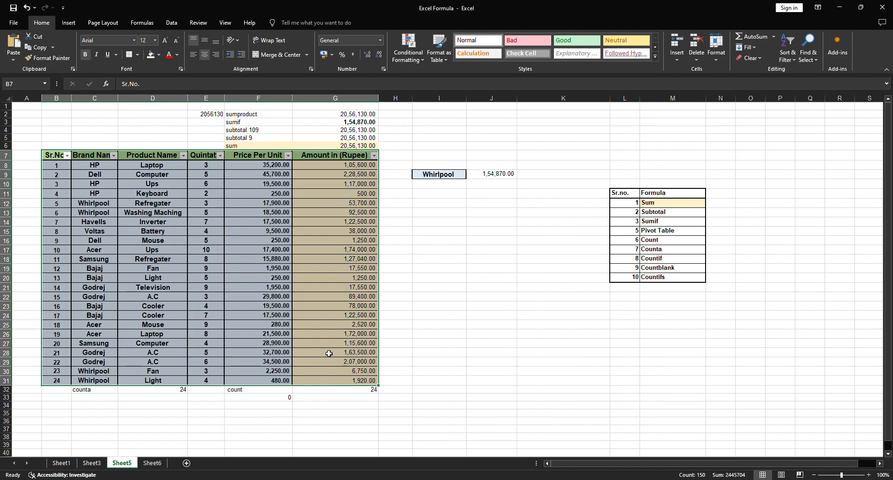
pyautogui.click(472, 296)
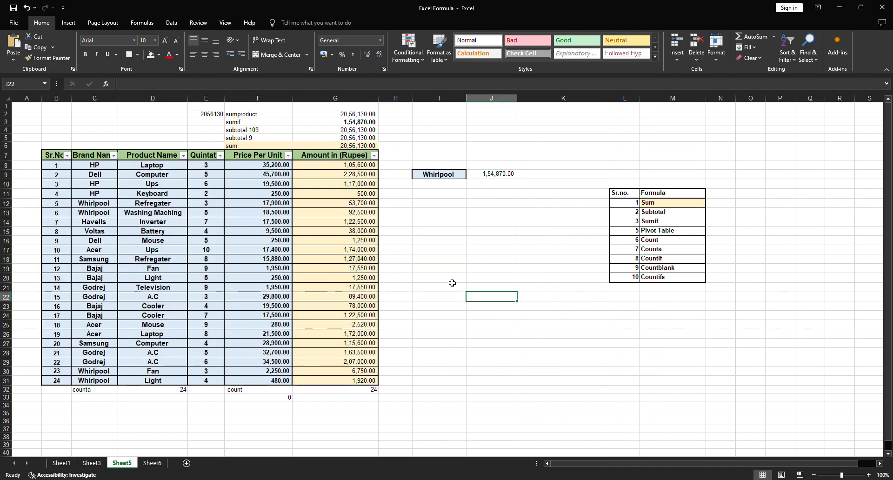
pyautogui.moveTo(61, 158); pyautogui.dragTo(130, 158)
pyautogui.click(207, 212)
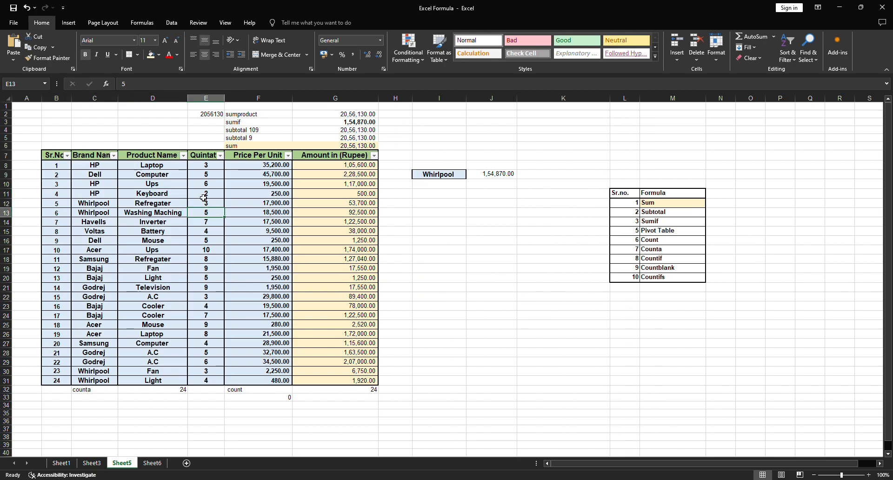